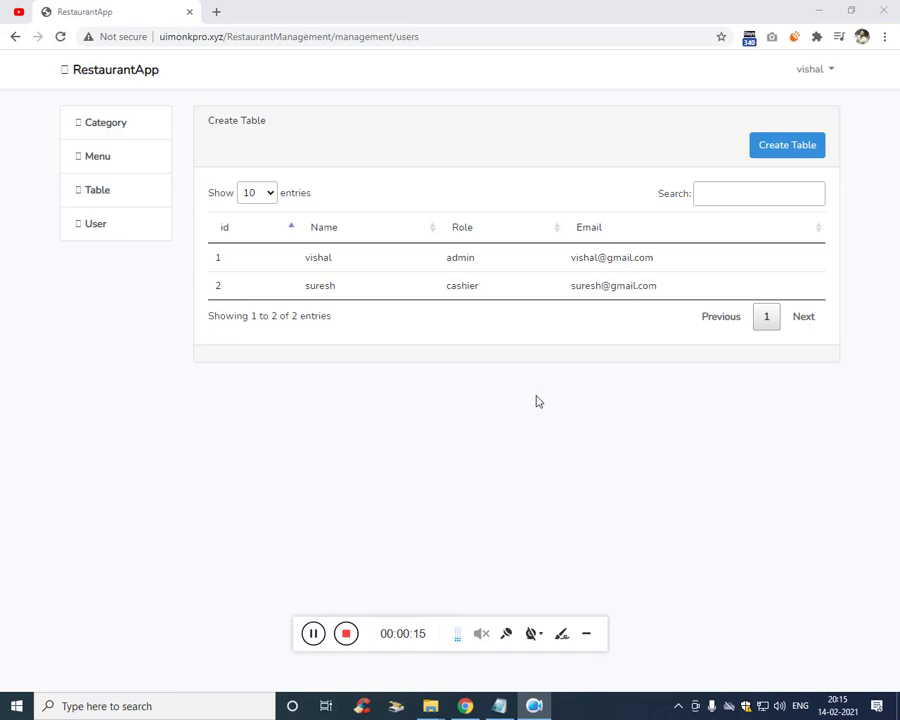
Examine the user list, including each account's name, role and e-mail address, and the account's logout option
click(201, 38)
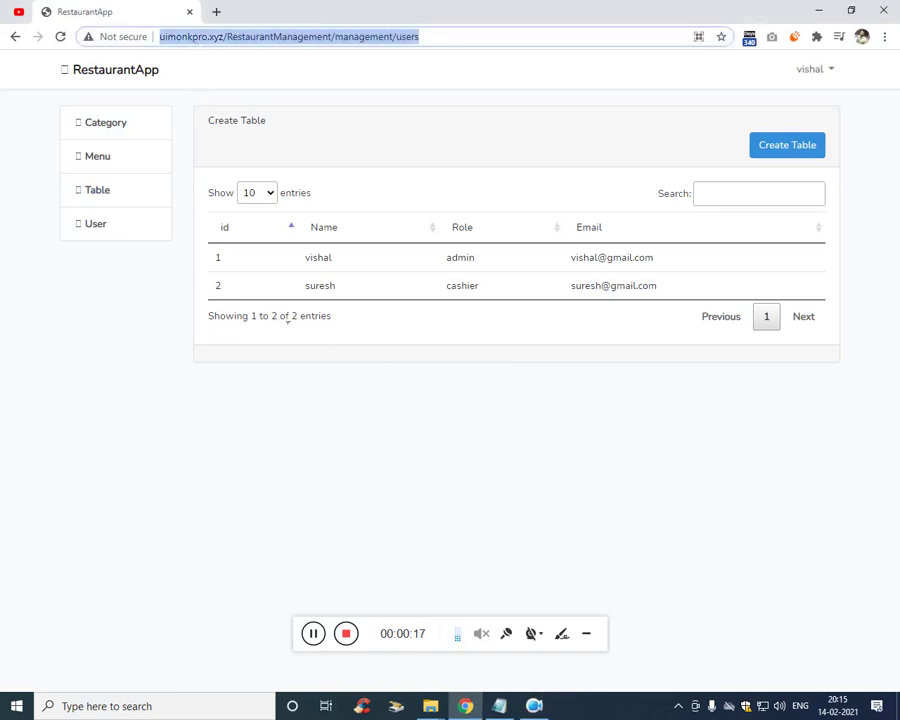
click(353, 410)
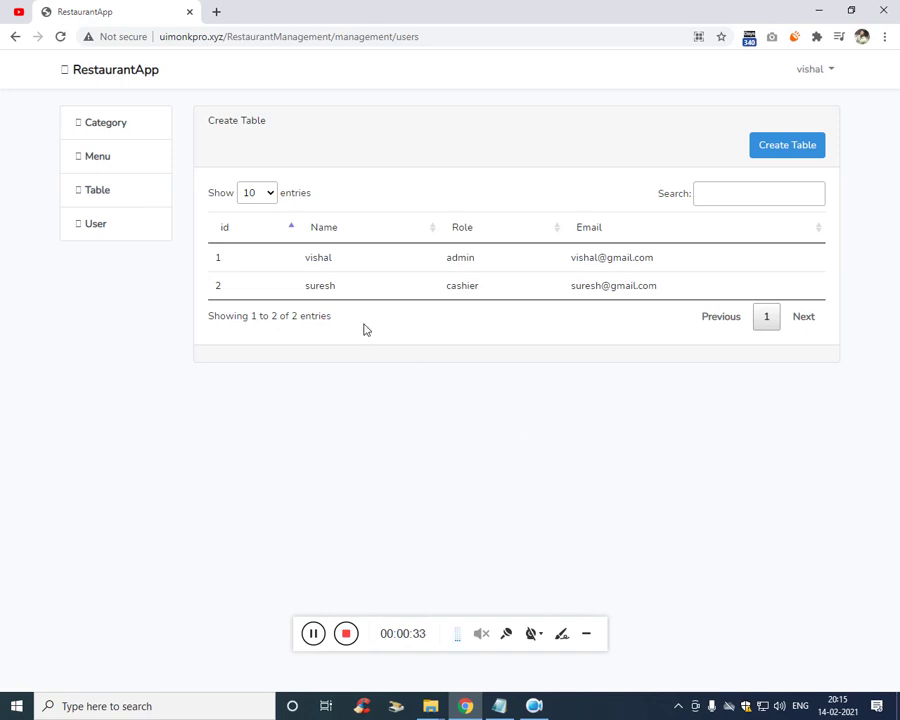
double_click(319, 261)
double_click(321, 287)
click(430, 400)
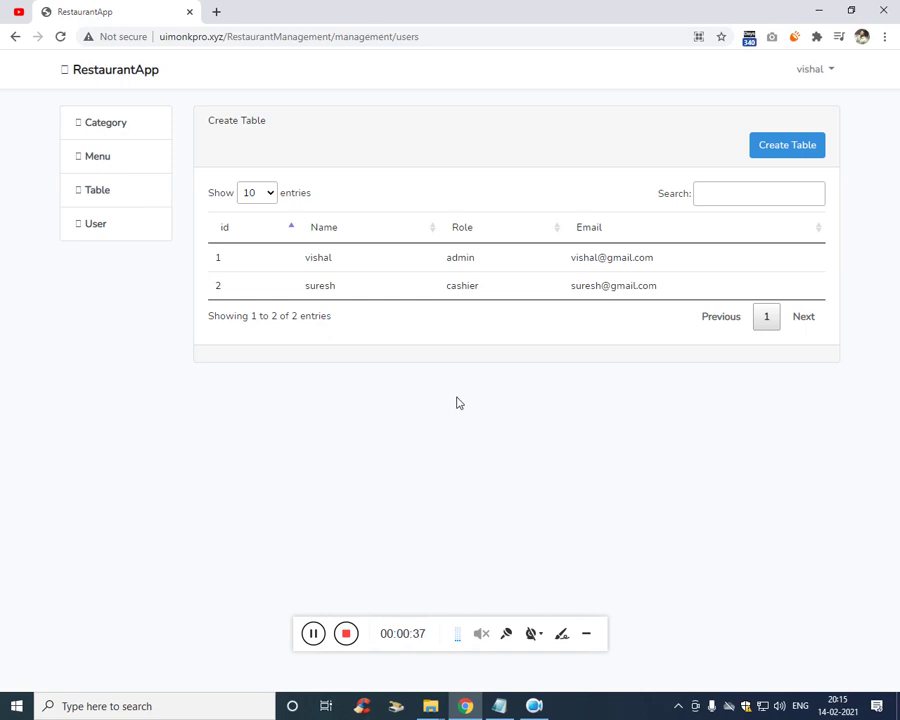
triple_click(592, 260)
click(830, 70)
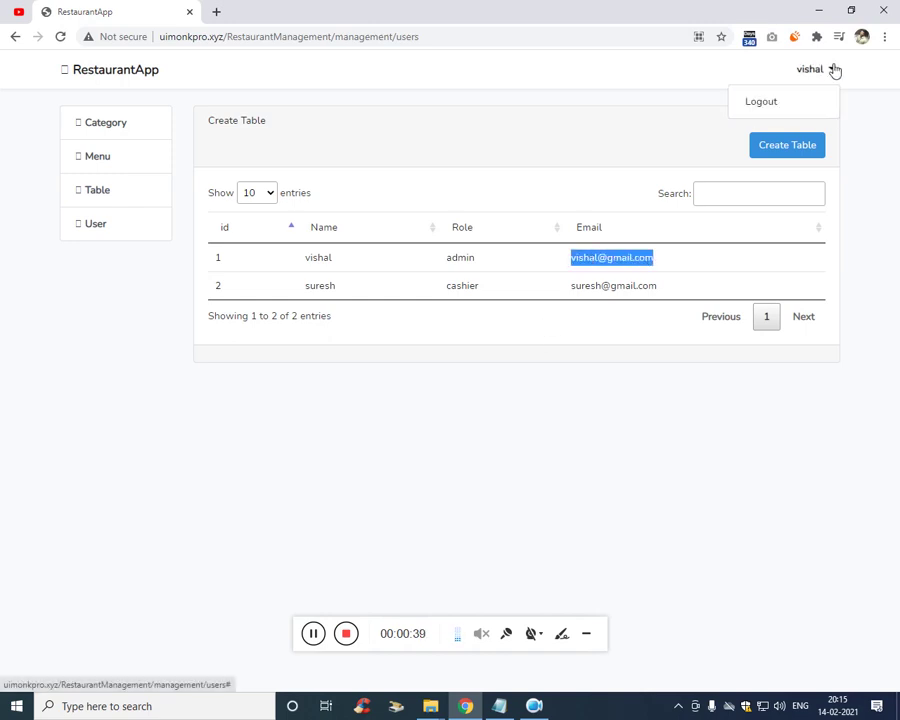
click(440, 303)
Return to the main dashboard and log out of the admin account
click(146, 76)
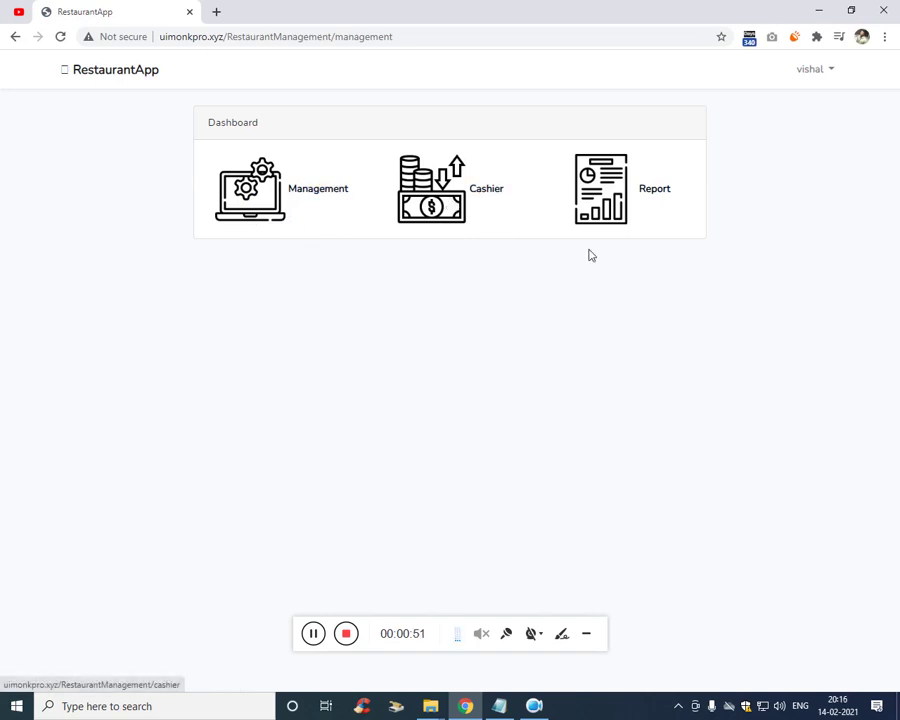
click(821, 70)
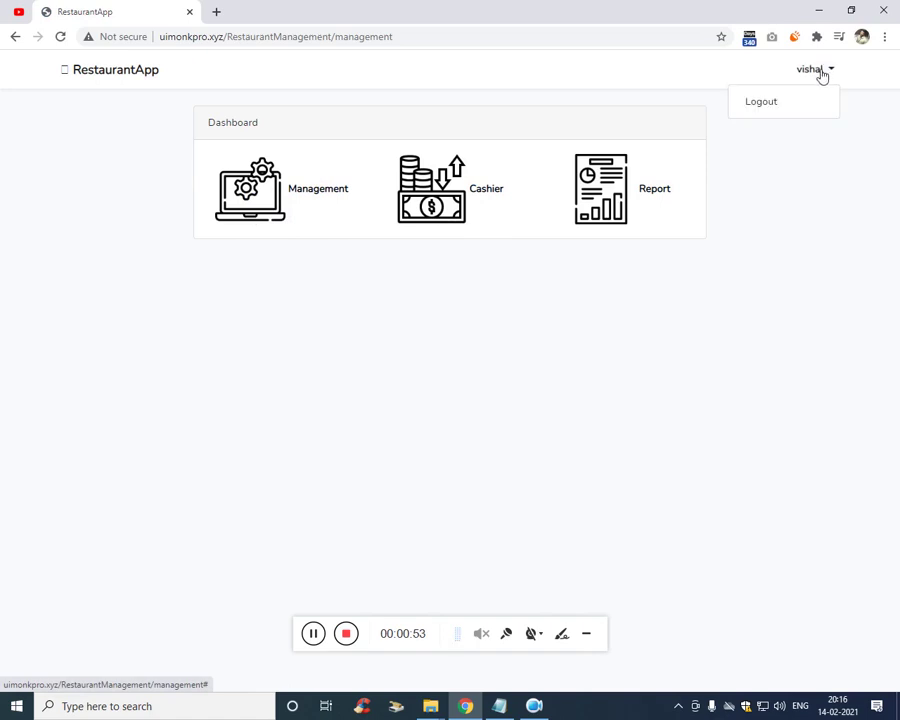
click(760, 102)
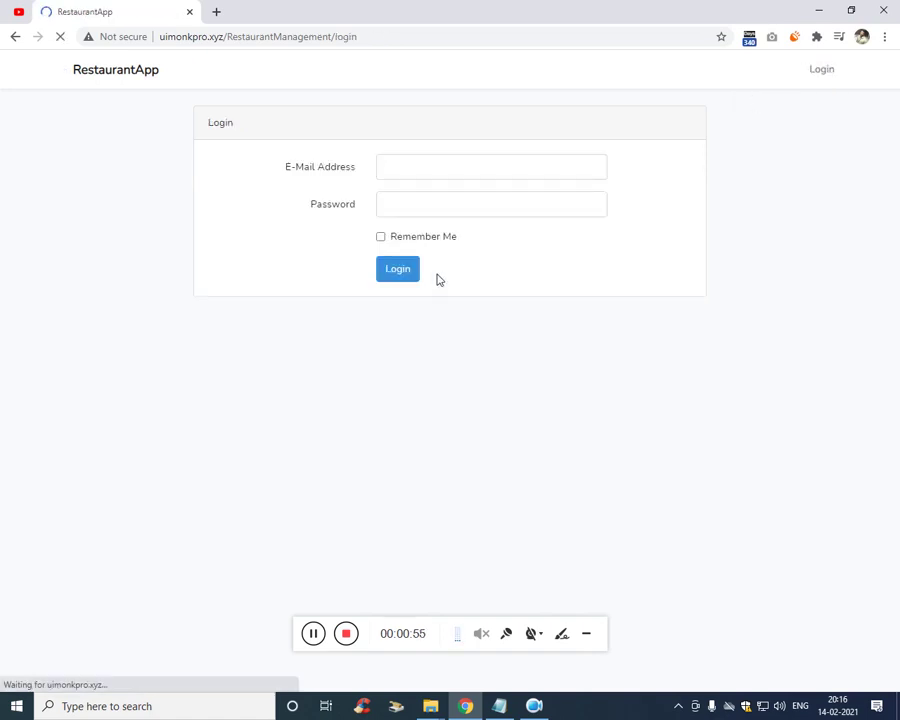
Log in with the cashier's e-mail and account password, and dismiss the browser's password warning
click(440, 170)
click(437, 224)
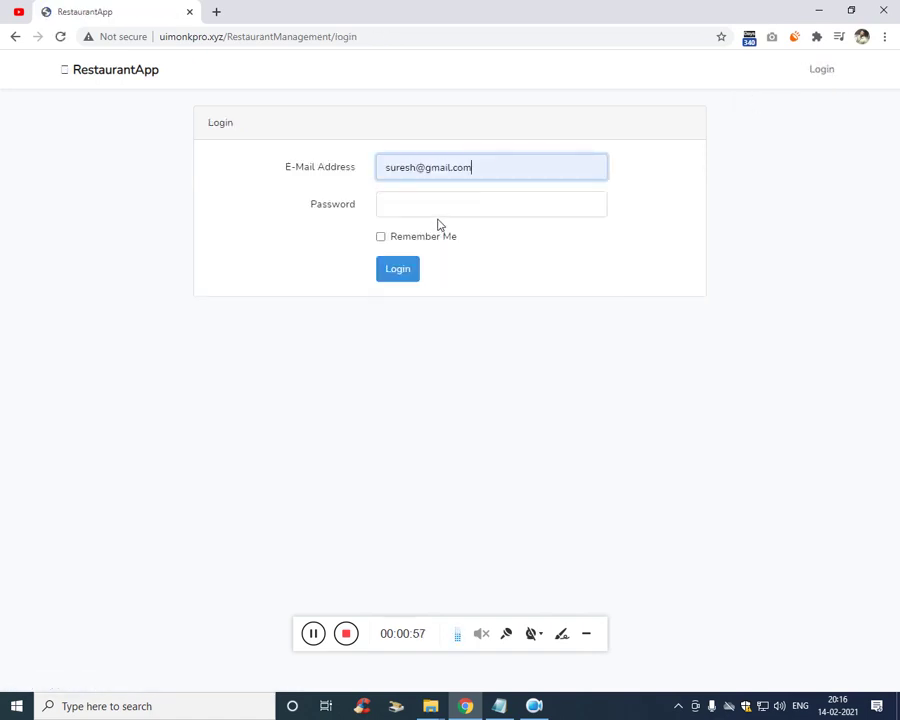
click(450, 214)
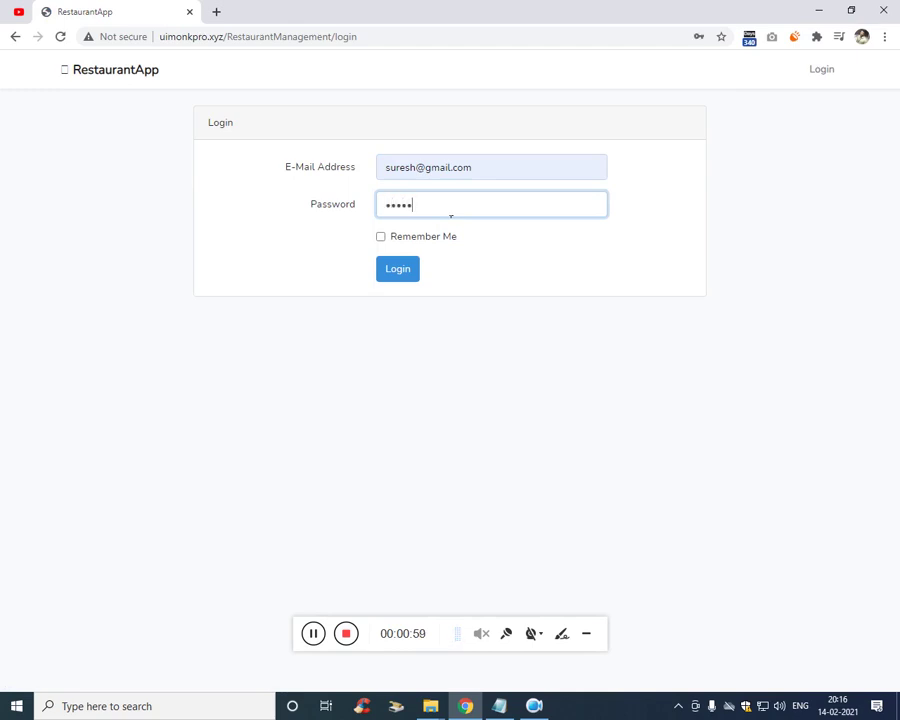
click(406, 279)
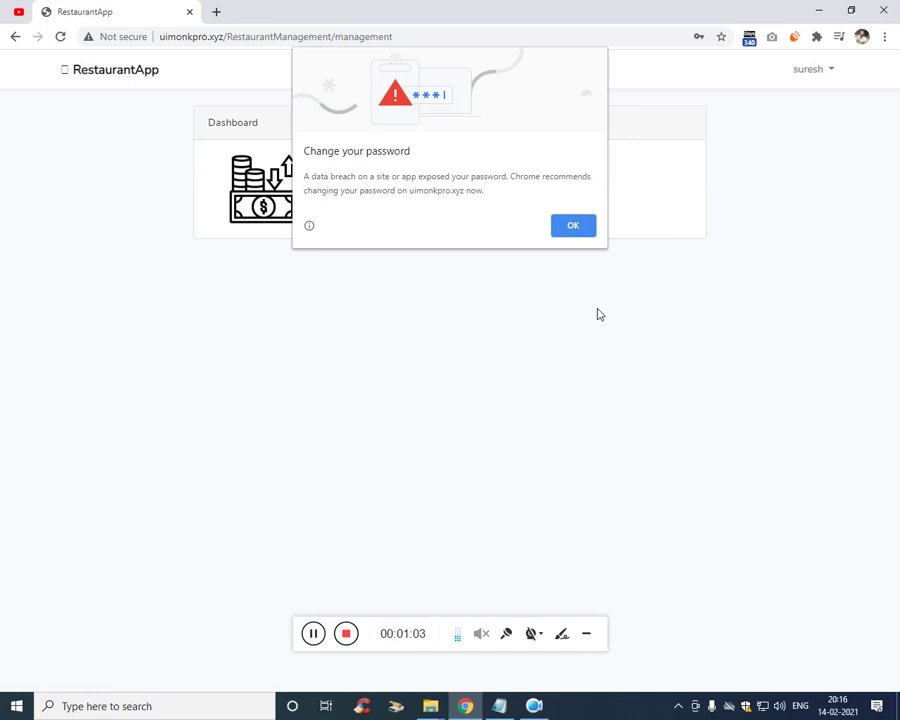
click(575, 228)
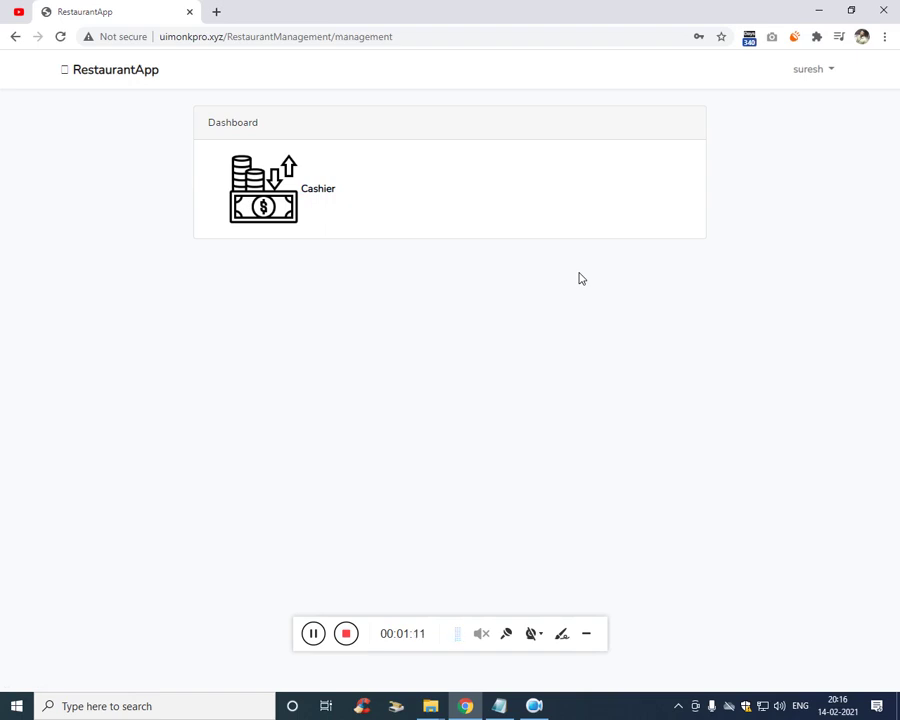
Log out of the cashier account and log back in with the admin's e-mail and password, dismissing the password warning
click(822, 72)
click(788, 100)
click(434, 170)
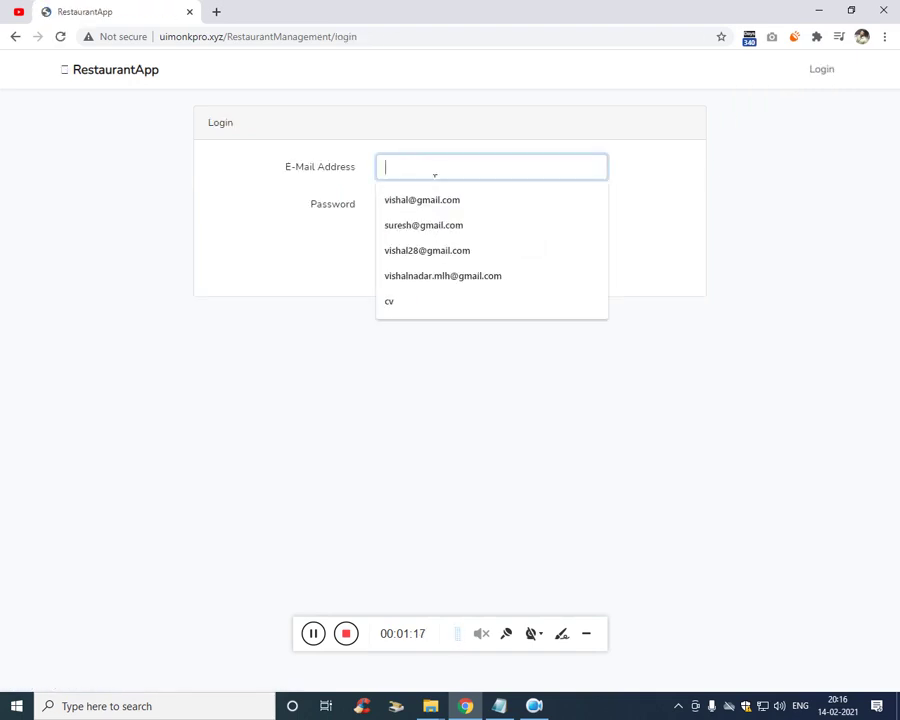
click(436, 200)
click(436, 207)
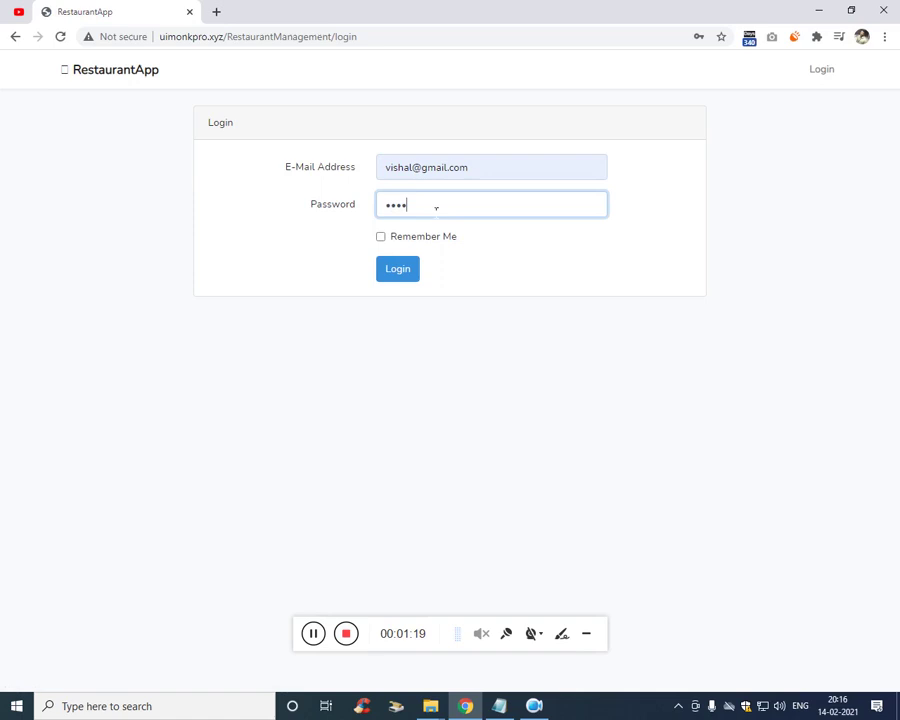
click(401, 274)
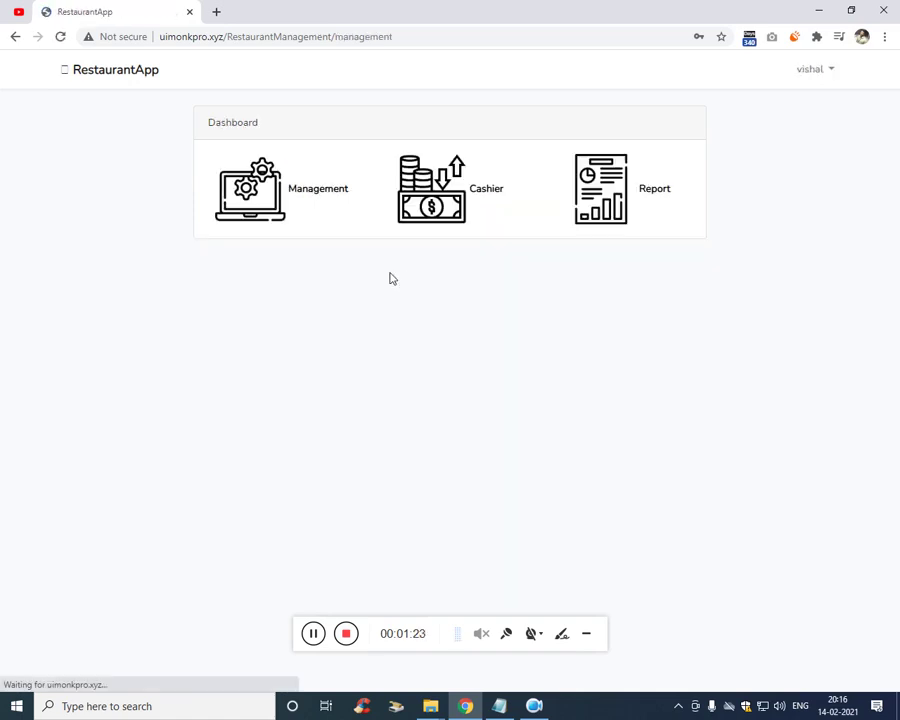
click(553, 222)
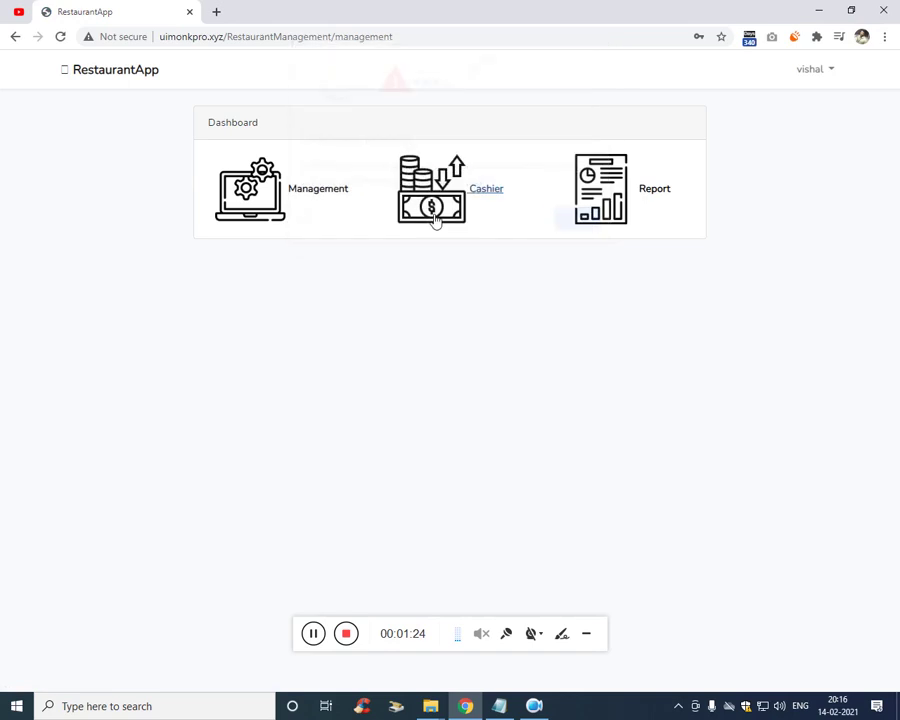
Open the Management section and review its list of food categories
click(318, 192)
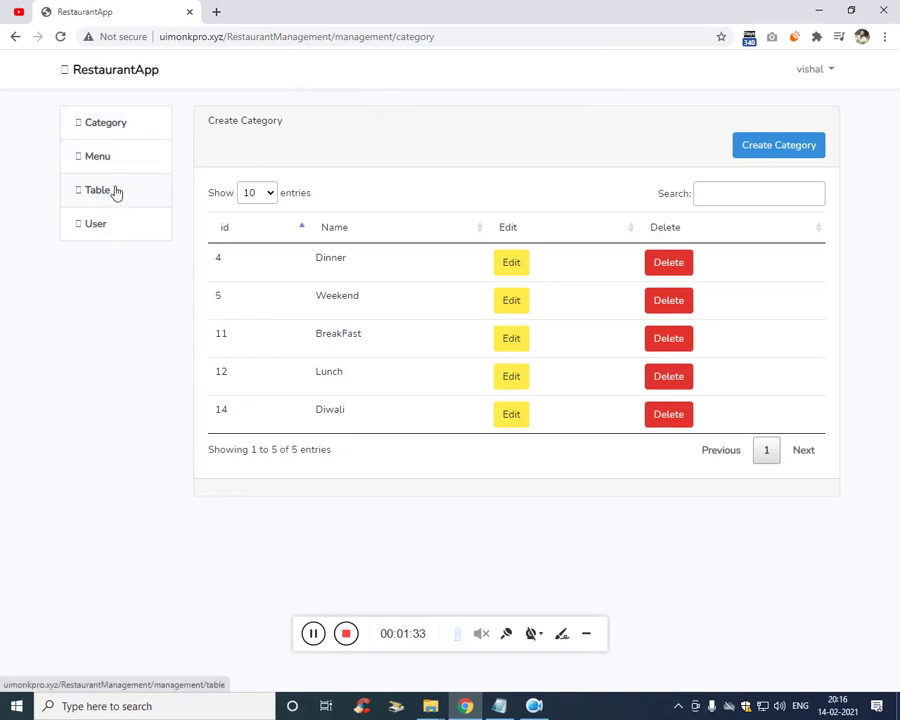
click(123, 130)
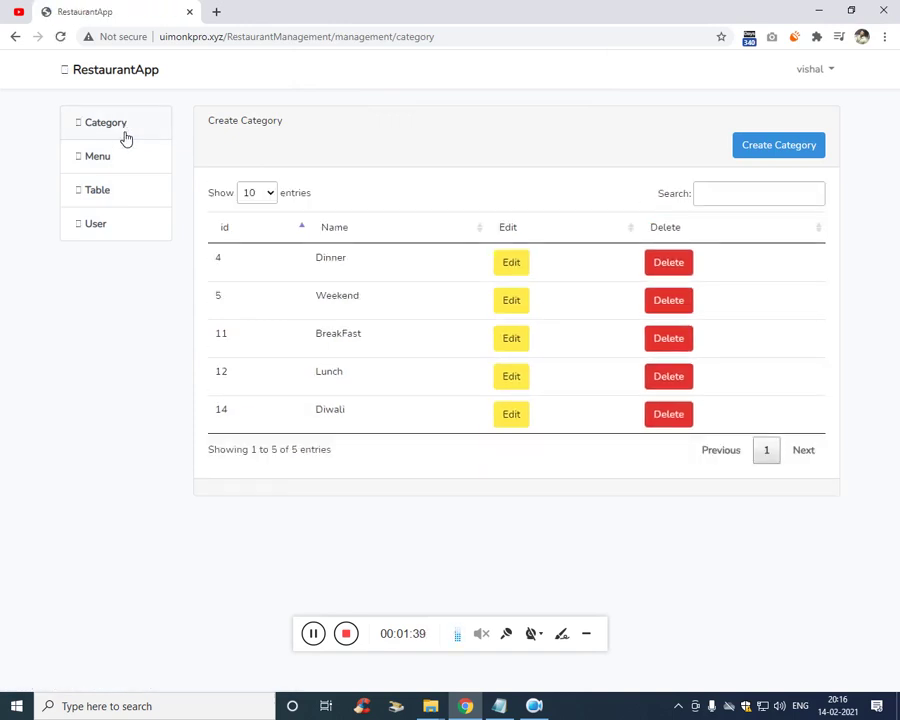
double_click(333, 412)
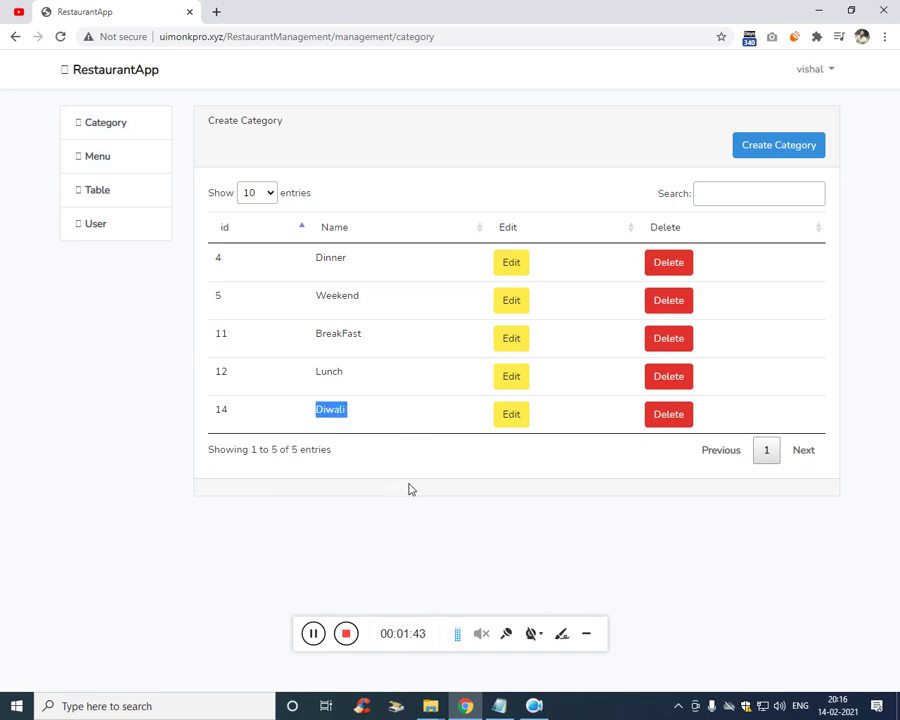
click(342, 458)
double_click(333, 412)
click(430, 430)
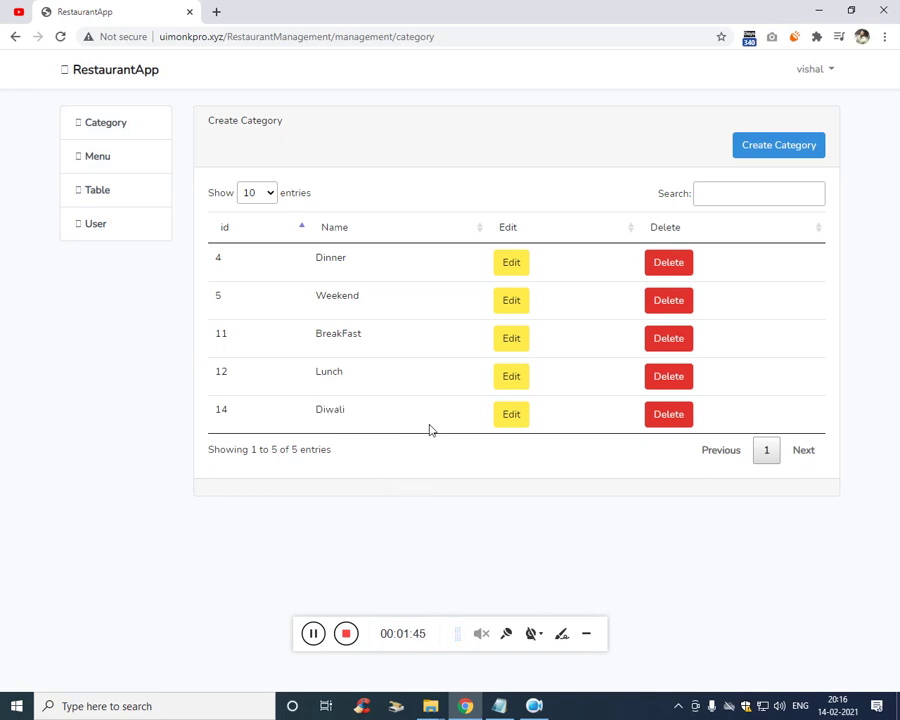
Create a new category named Christmas and check its entry in the category list
click(773, 148)
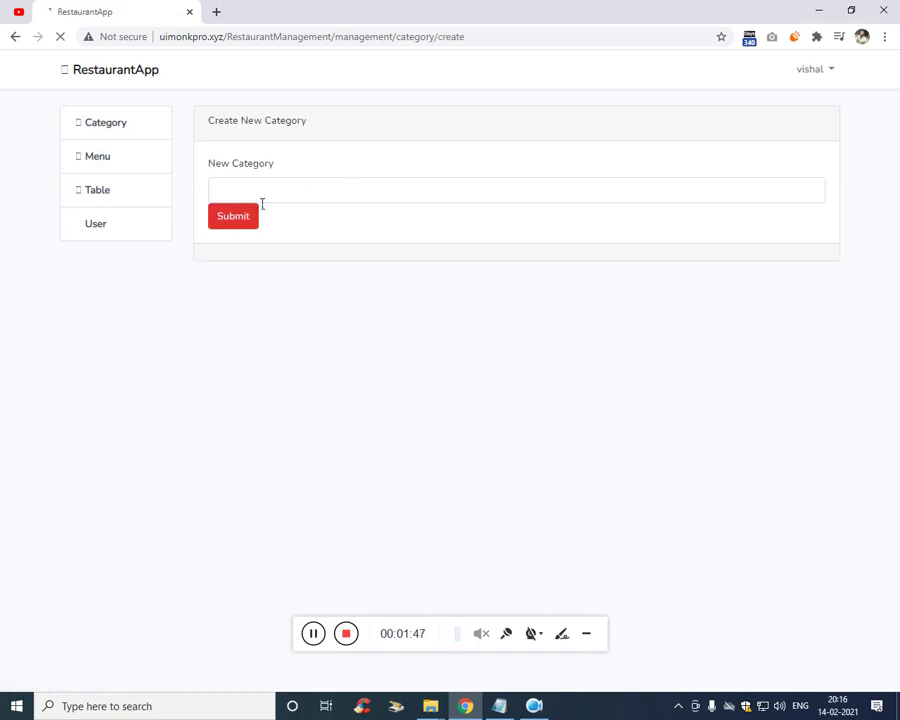
click(283, 200)
text(Christmas)
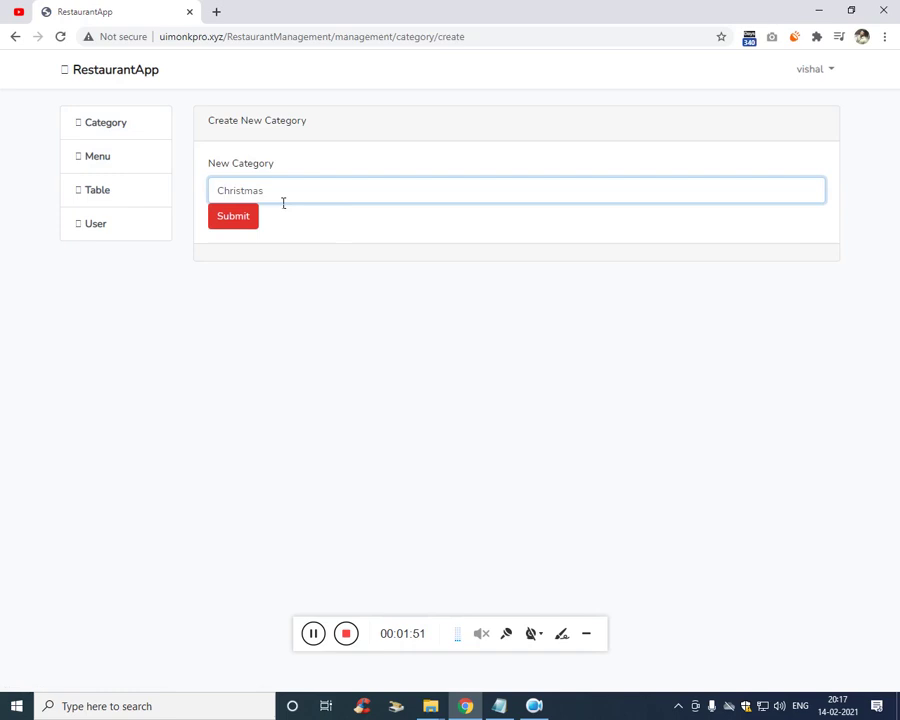
click(246, 224)
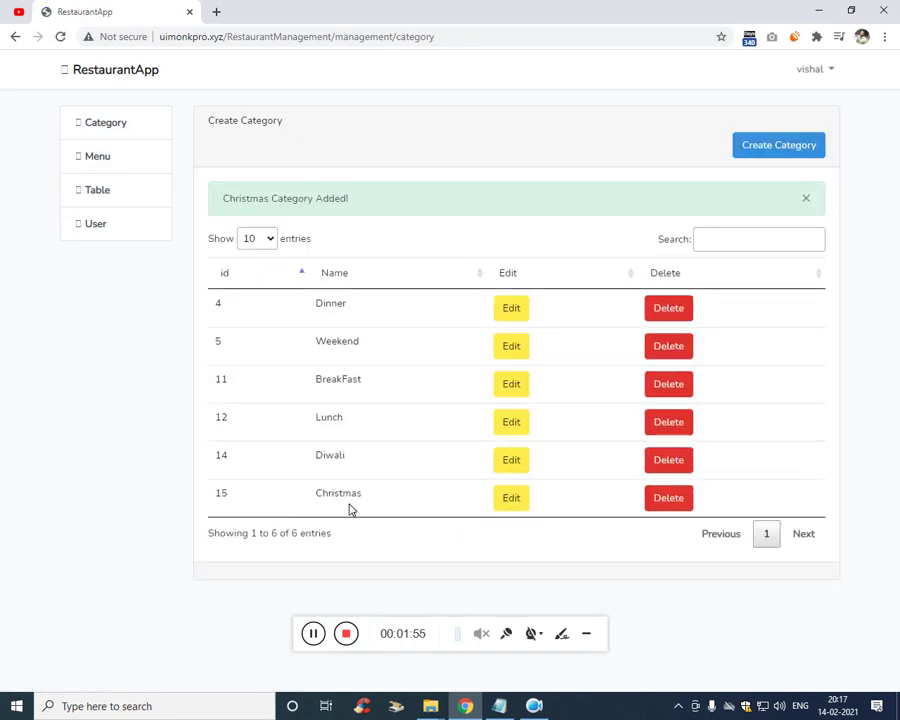
double_click(350, 510)
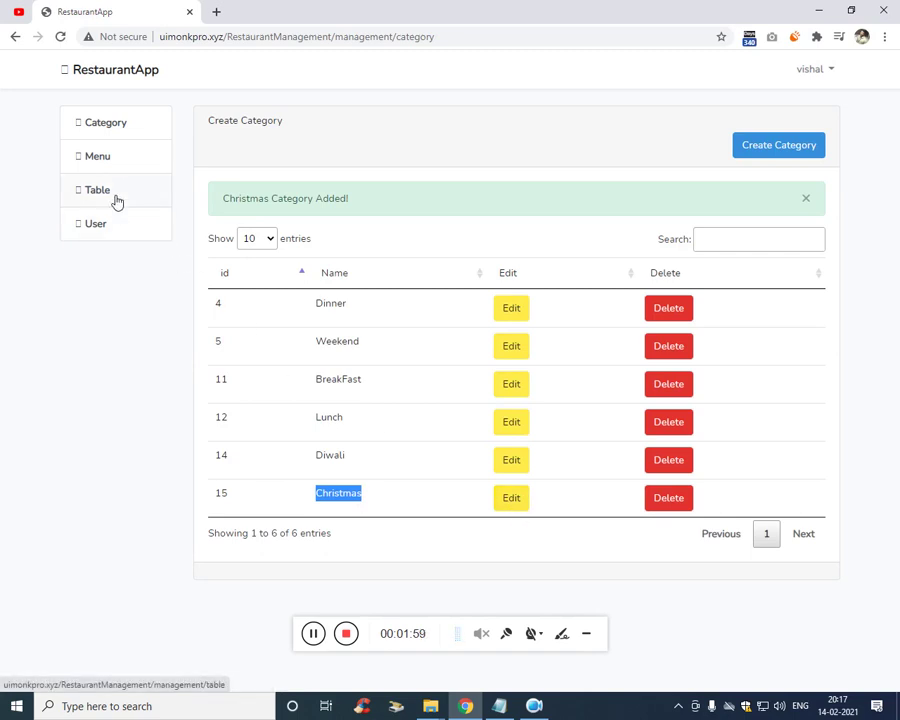
Open the menu list and bring up the form for creating a new menu item
click(104, 165)
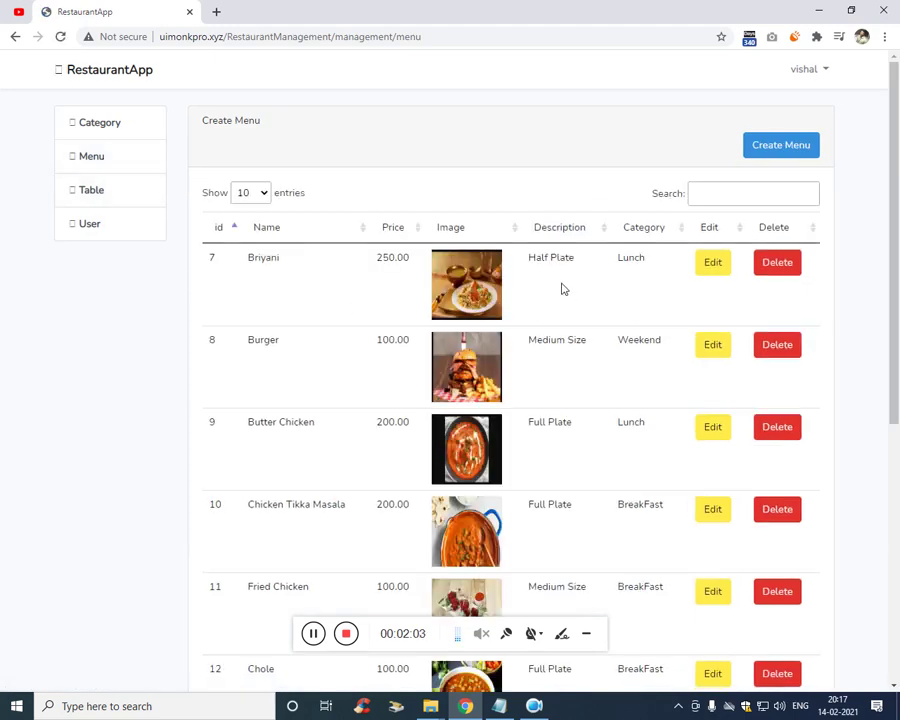
drag(897, 302, 889, 230)
click(780, 150)
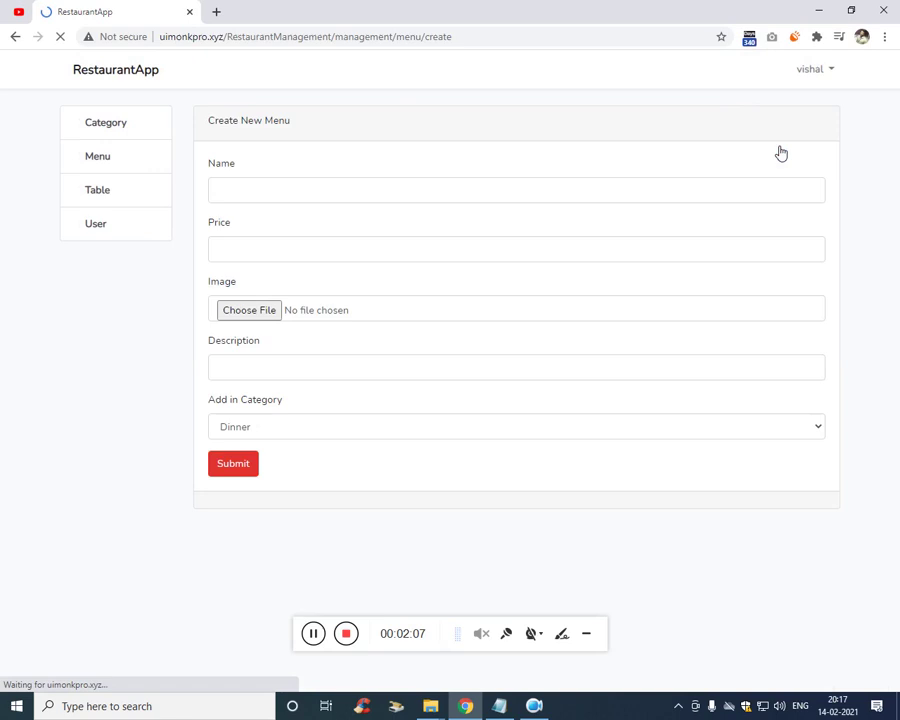
Try to submit a new menu item named Barota with the price 50 and no description
click(264, 190)
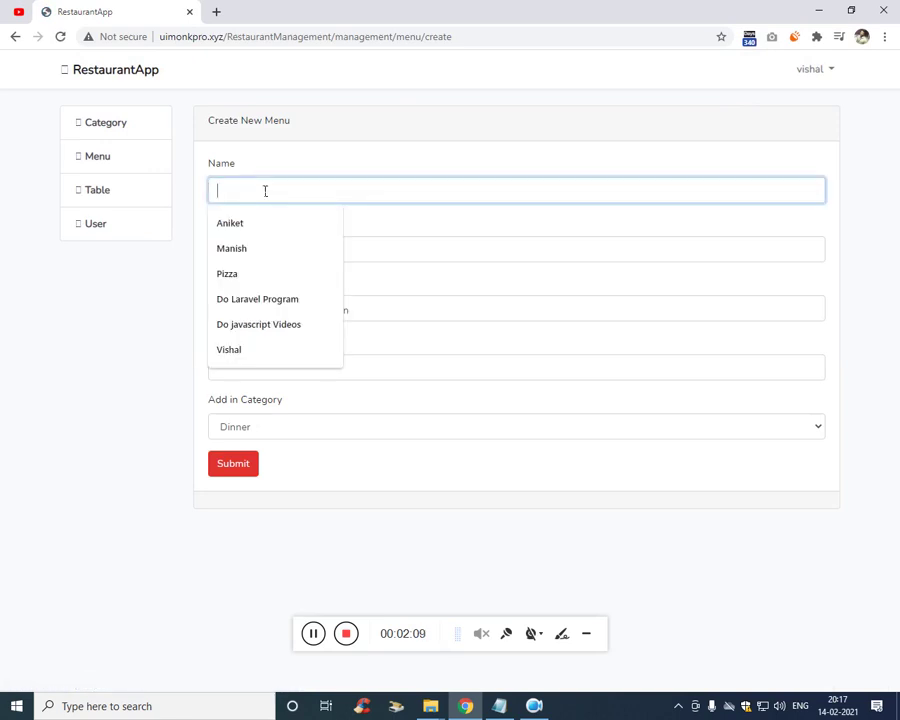
text(Ba)
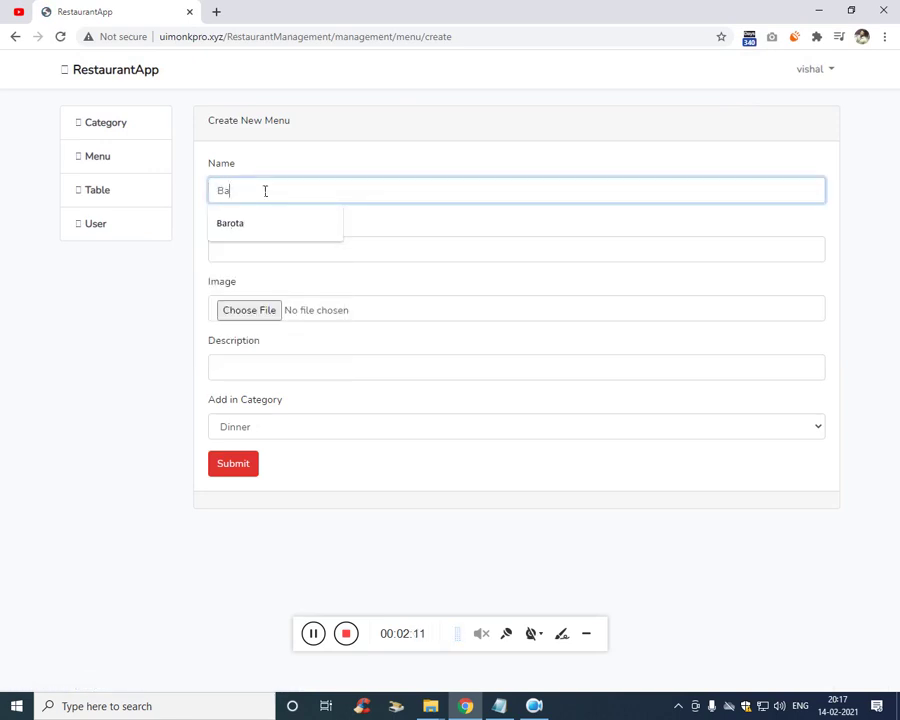
key(Down)
key(Return)
key(Tab)
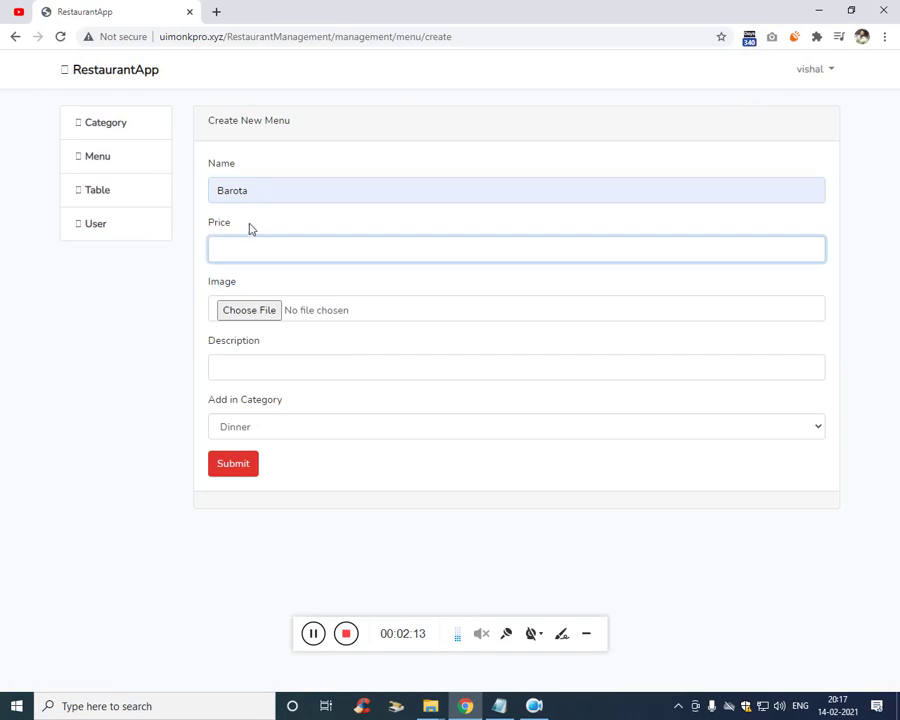
text(50)
key(Down)
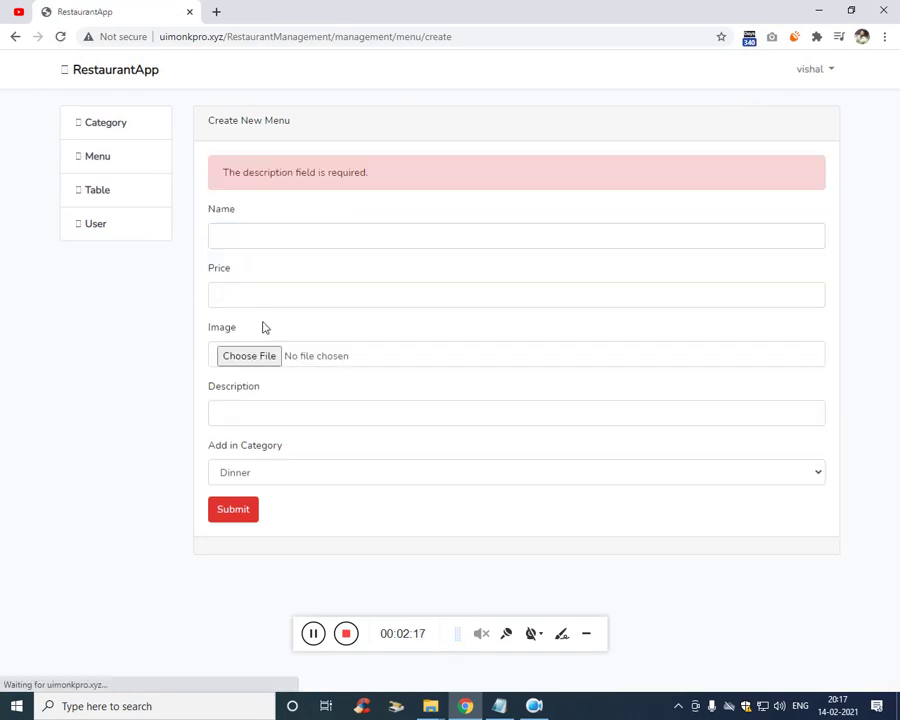
Enter Barota as the new menu item's name and set its price to 50
click(237, 243)
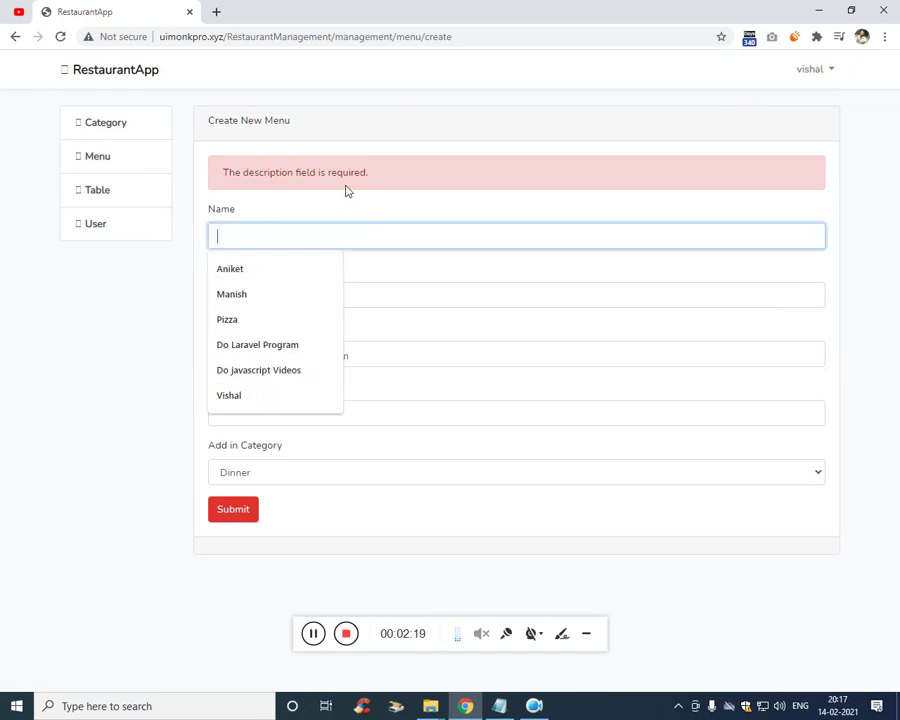
click(227, 256)
click(285, 236)
text(P)
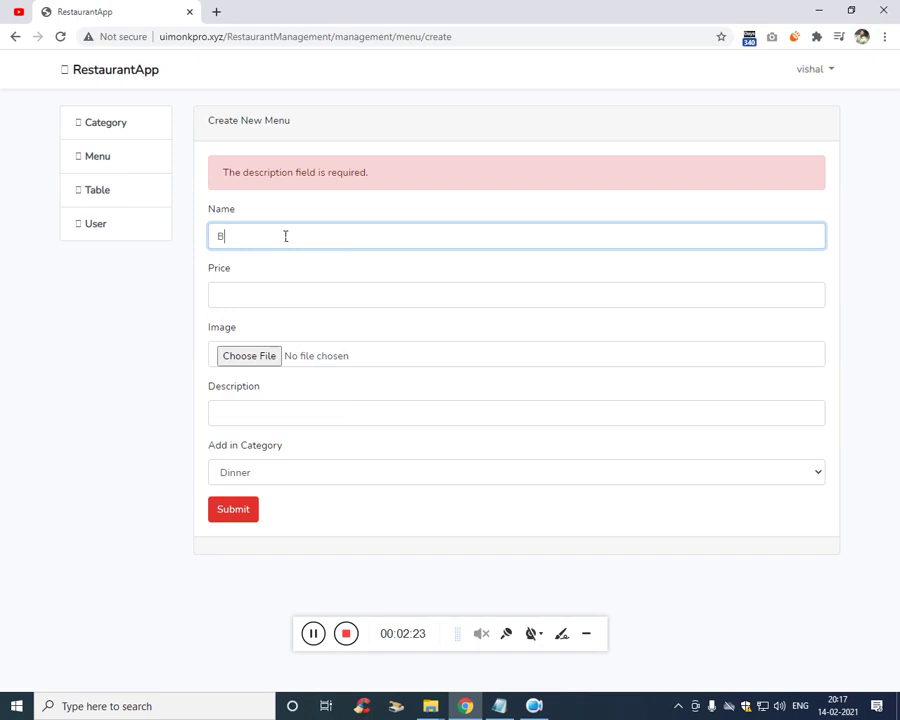
text(ar)
key(Down)
key(Return)
key(Tab)
text(50)
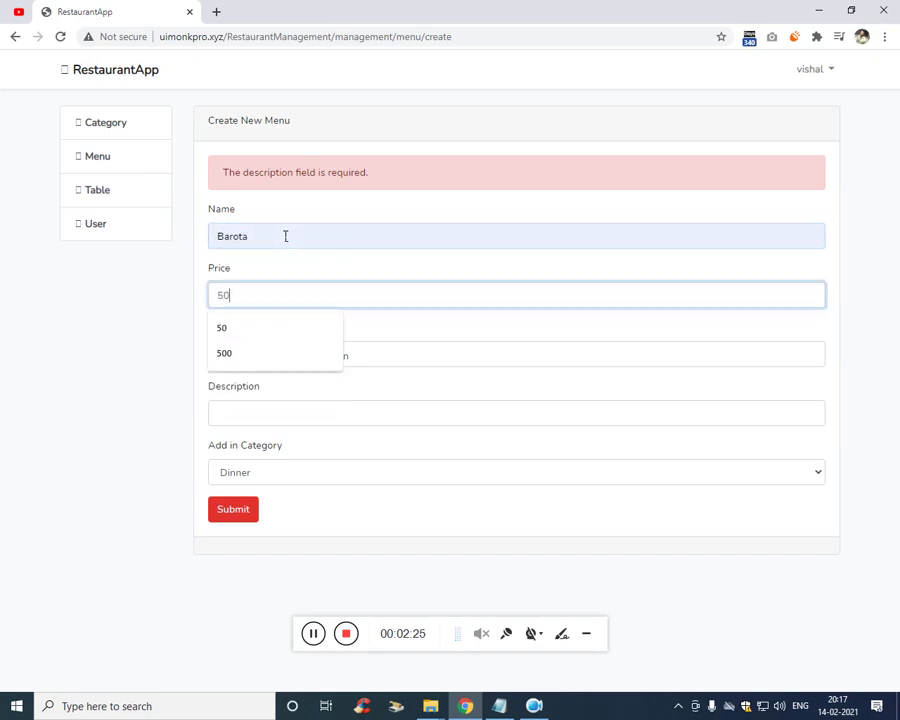
key(Tab)
Attach the image 97cc12fe149f0ca862acb68e90b77013.jpg from the Desktop folder to the Barota menu item
click(237, 357)
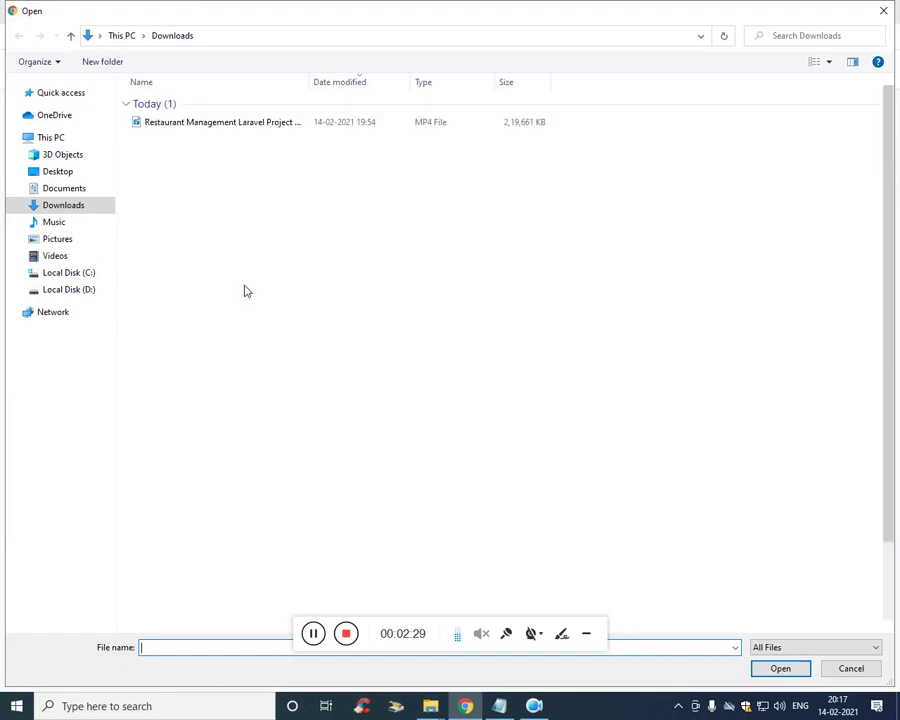
click(64, 172)
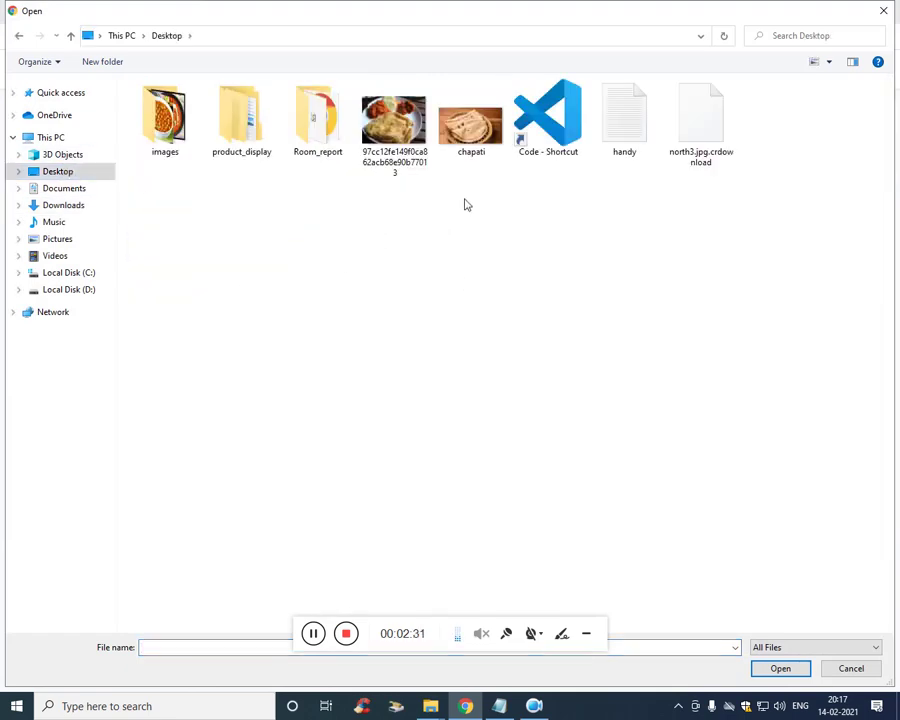
click(470, 125)
double_click(393, 125)
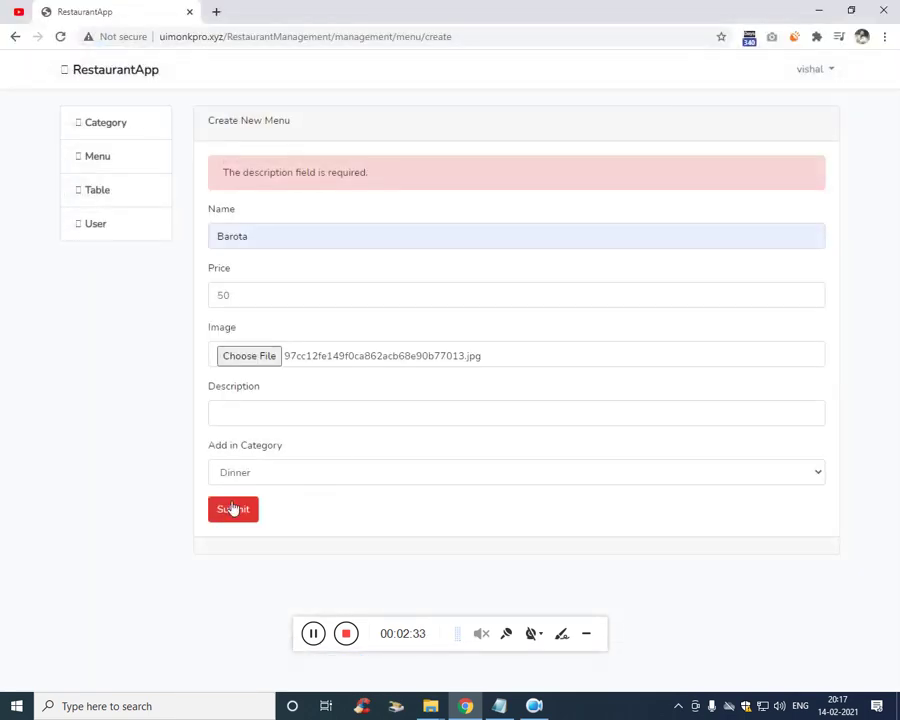
Set the Barota item's description to 3 Pieces and its category to Christmas, and submit the new menu item
click(244, 414)
click(262, 518)
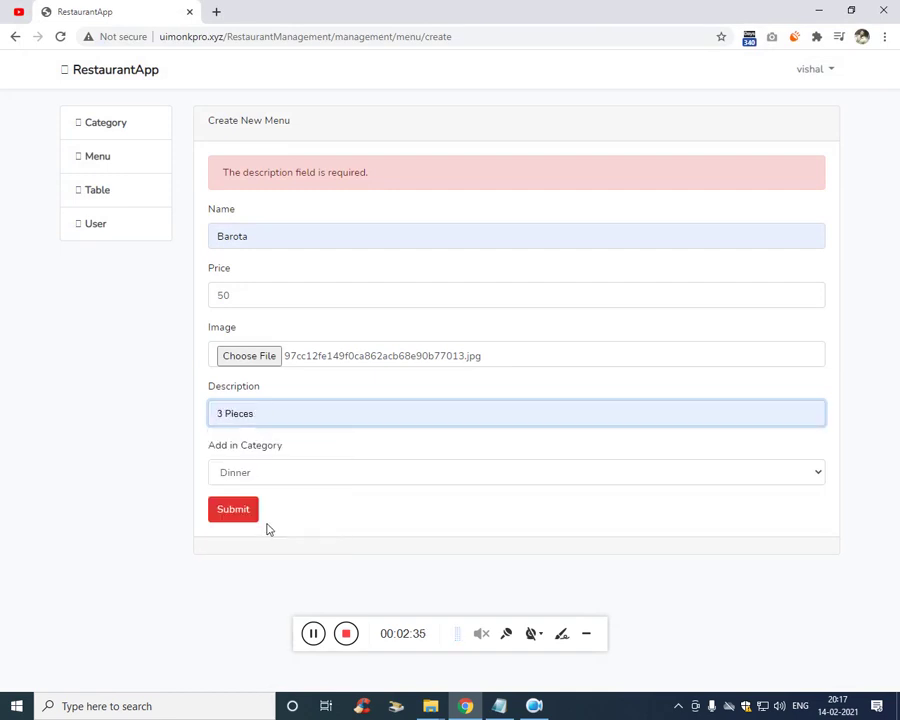
click(250, 474)
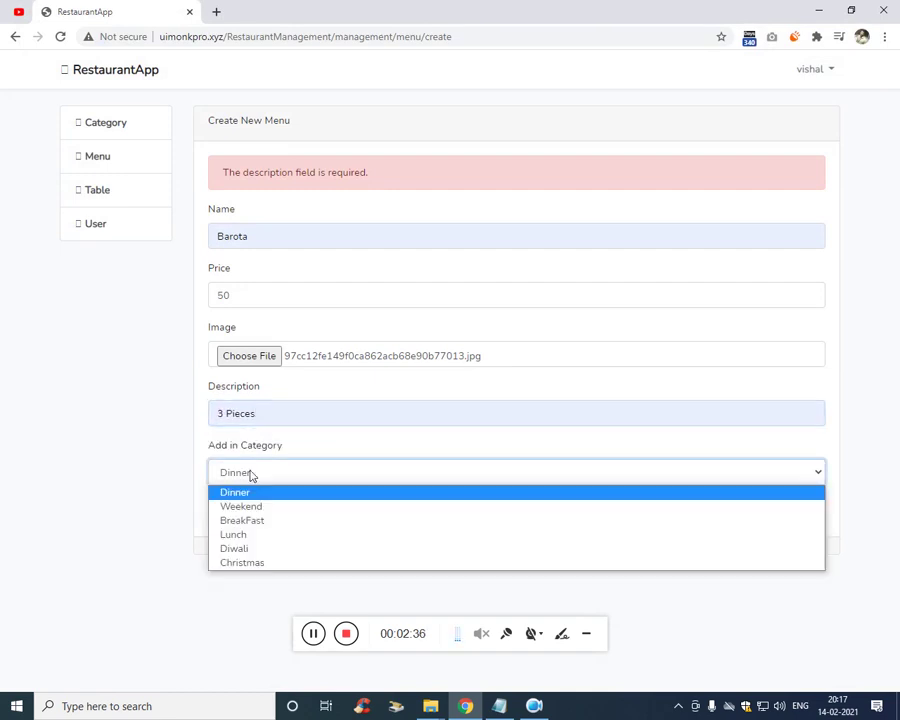
click(257, 563)
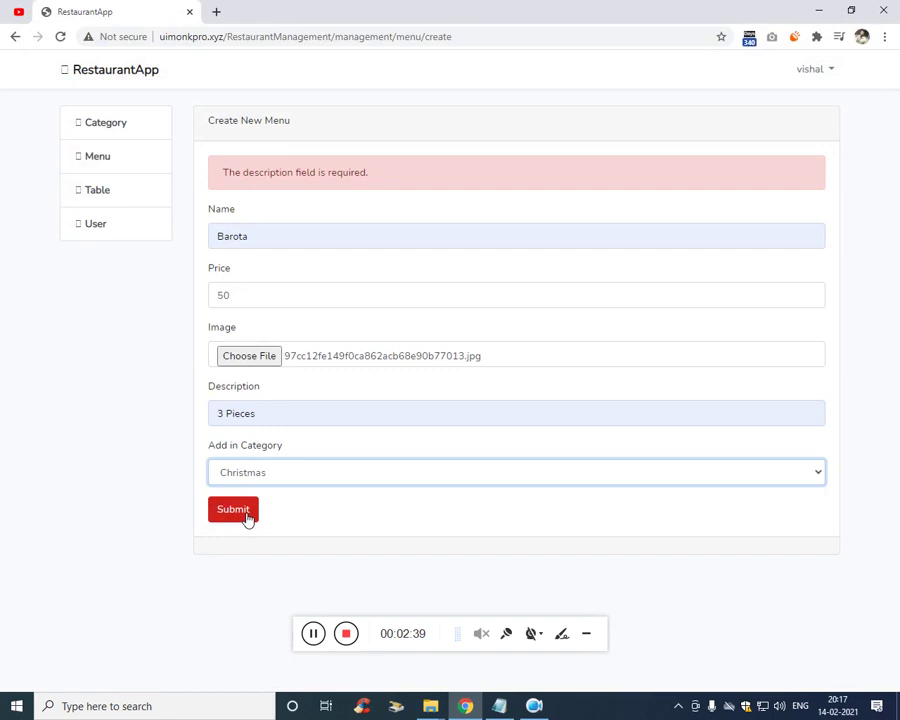
click(248, 516)
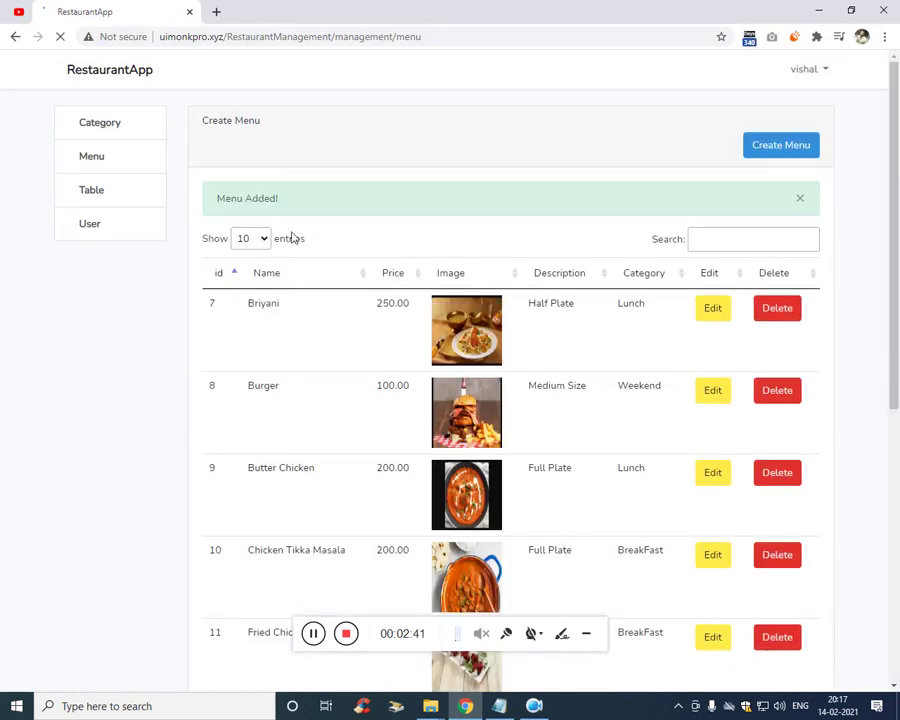
Find the new Barota entry on the menu list's second page and check its description, price and name
drag(276, 199, 203, 207)
drag(891, 270, 884, 593)
click(800, 629)
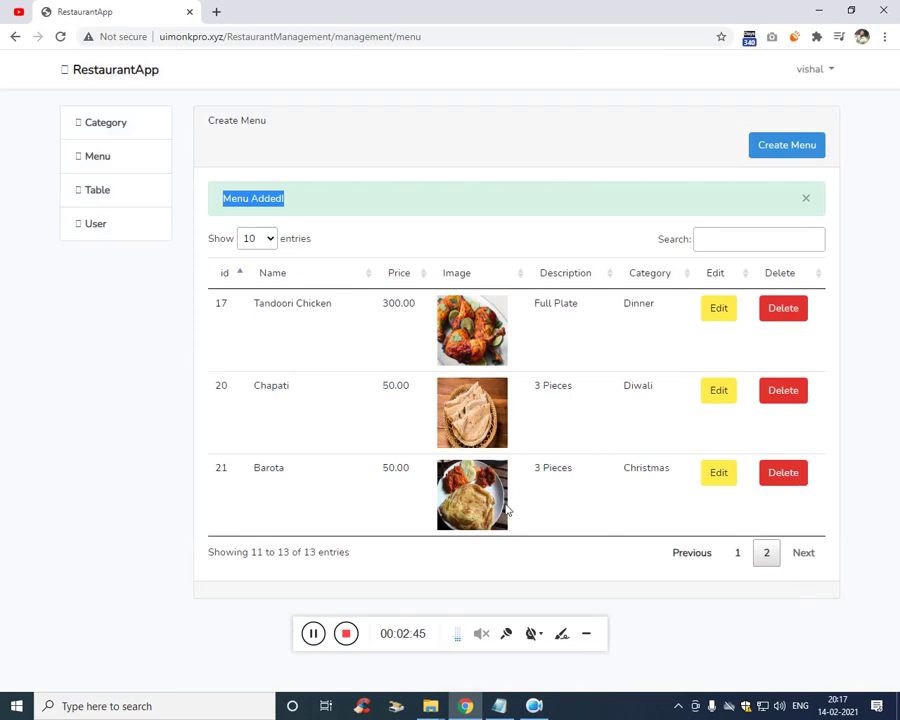
triple_click(553, 477)
triple_click(400, 490)
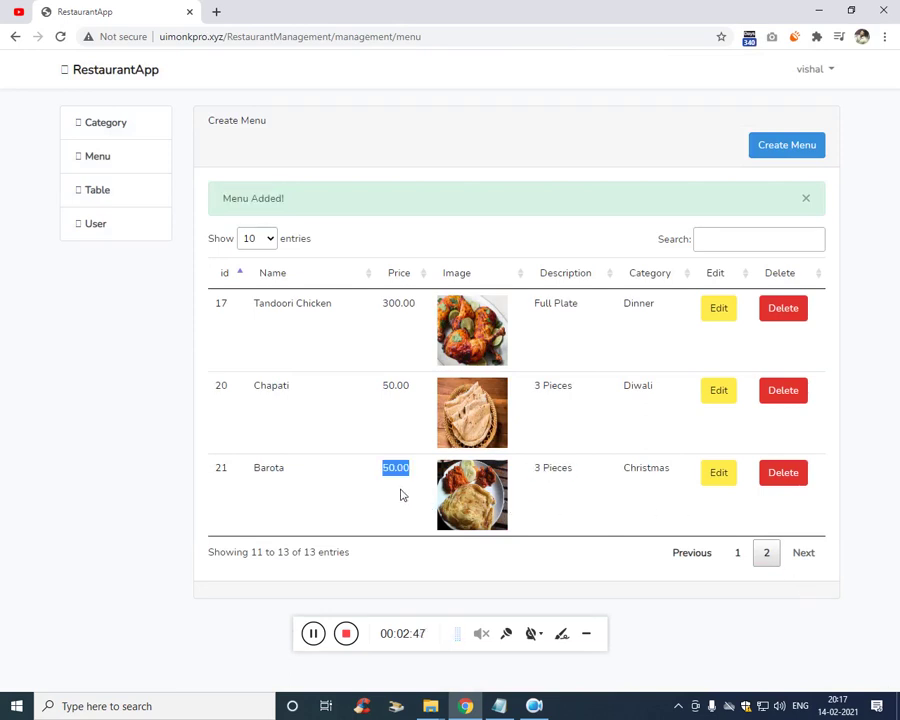
triple_click(268, 509)
click(268, 507)
Look over the existing restaurant tables and create a new table named C1
click(117, 197)
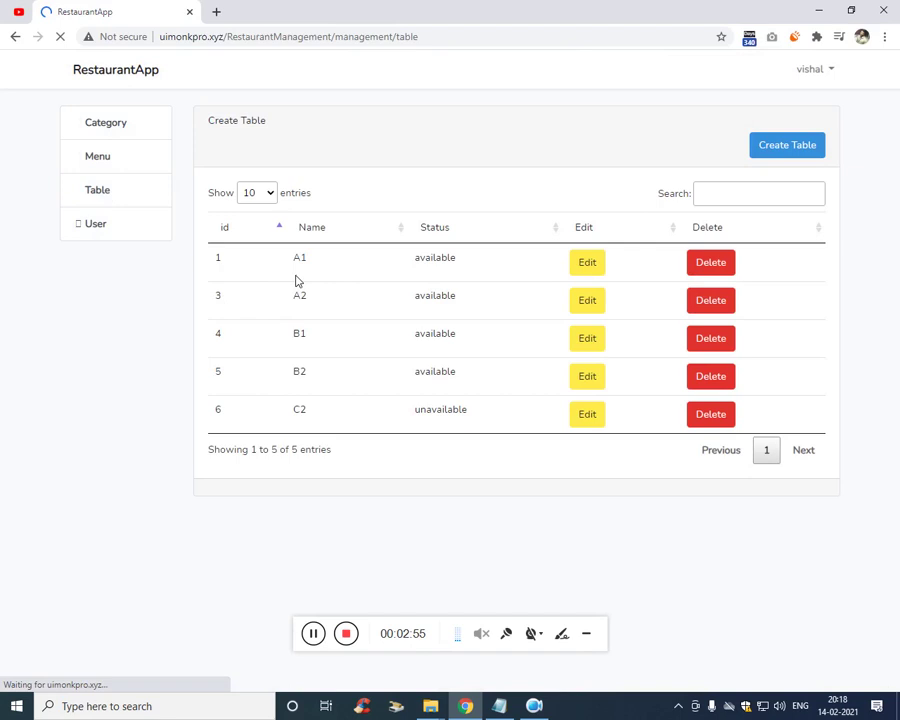
double_click(307, 259)
click(315, 426)
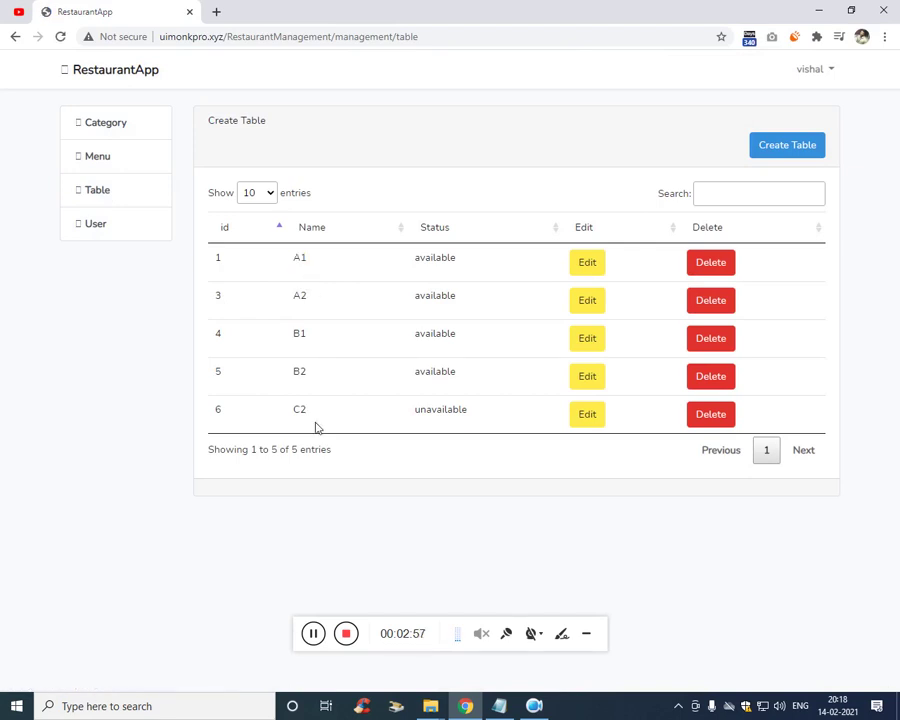
click(797, 146)
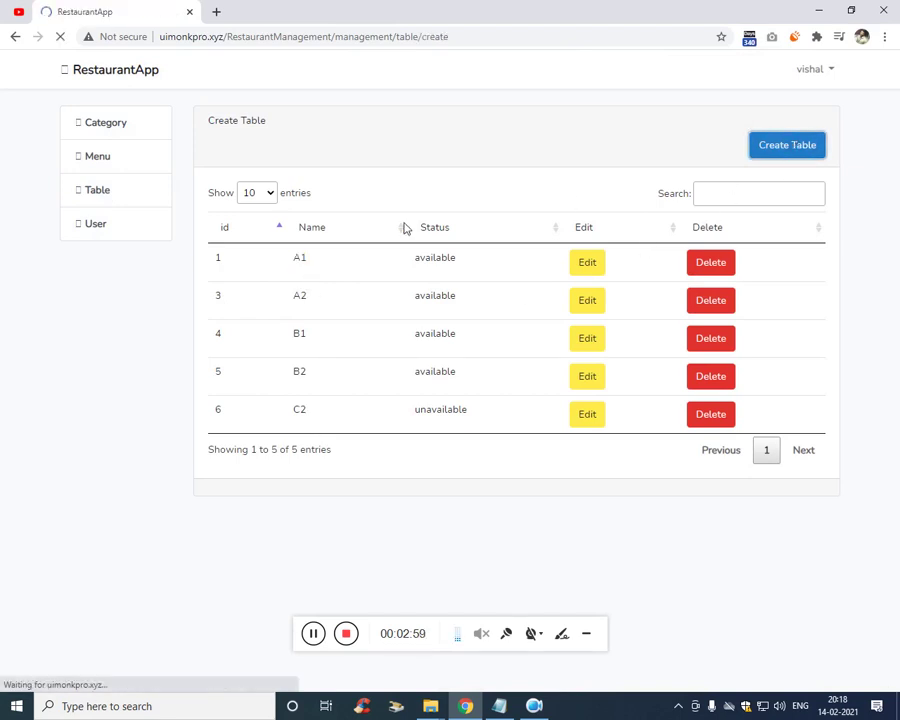
click(251, 186)
text(C1)
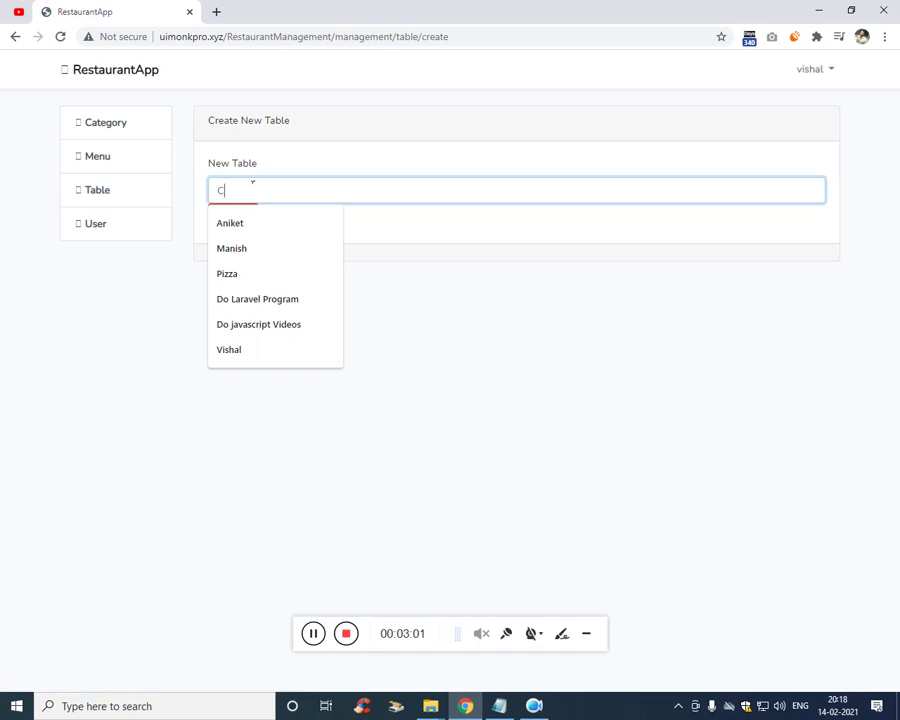
click(236, 218)
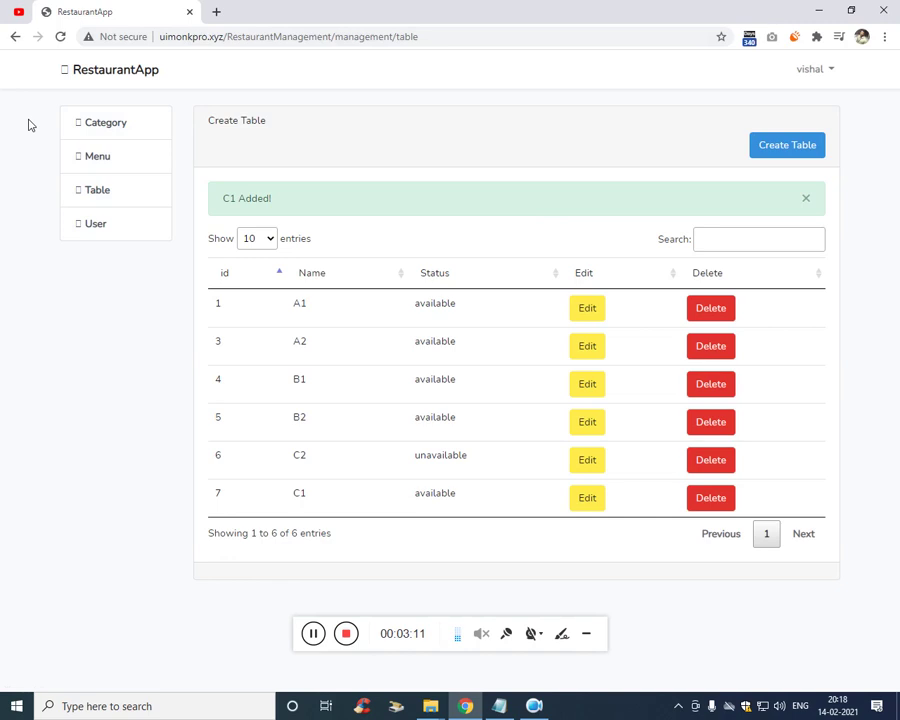
Return to the dashboard and log out of the admin account
click(85, 78)
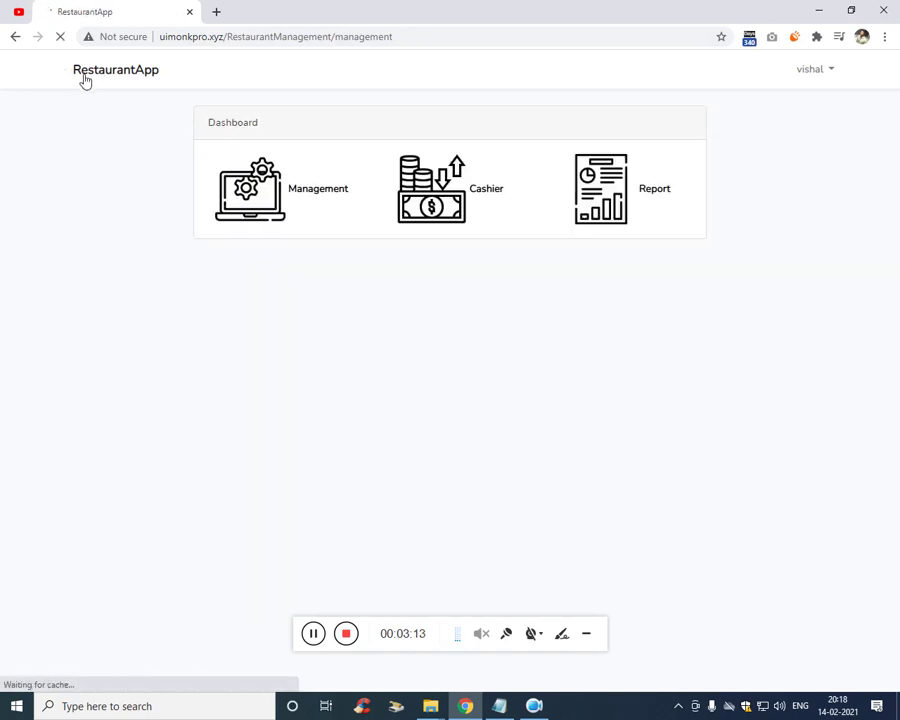
click(830, 72)
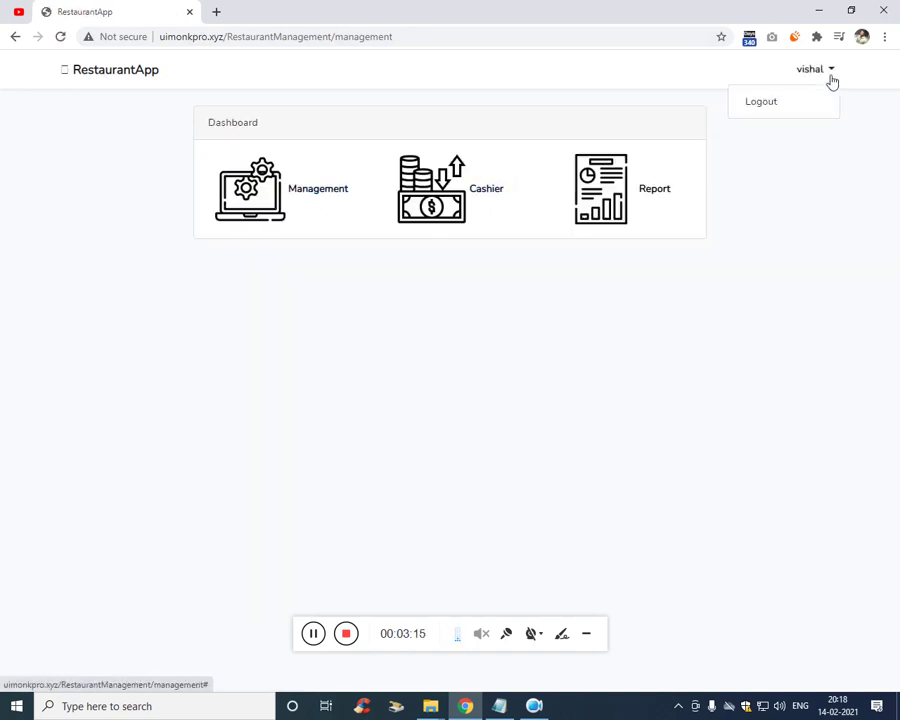
click(783, 94)
click(838, 68)
click(786, 102)
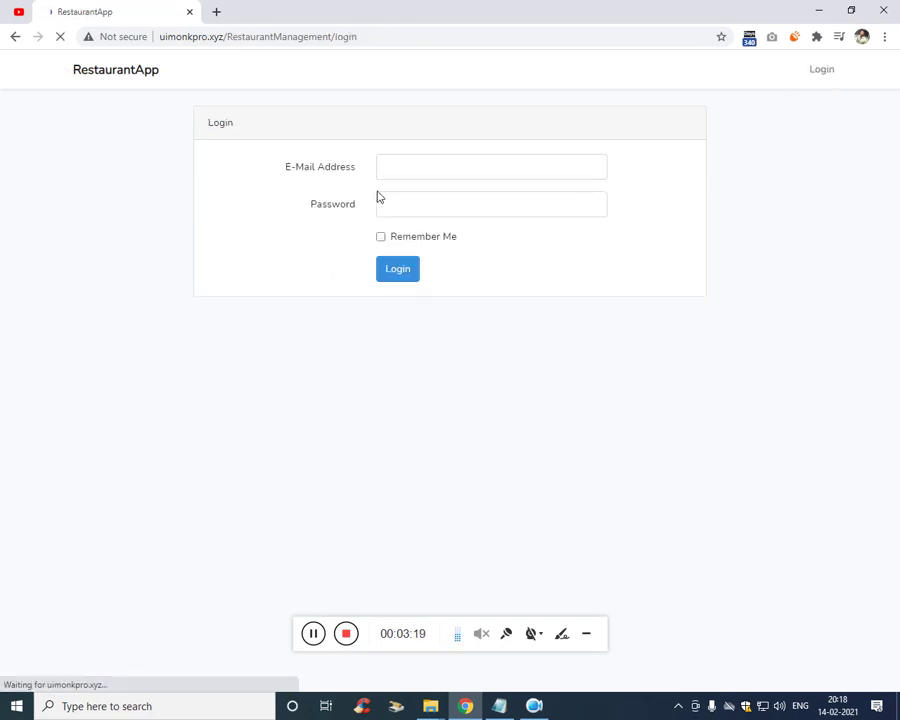
Log in with the cashier's e-mail address and account password, and dismiss the browser's password warning
click(418, 166)
click(426, 226)
click(444, 204)
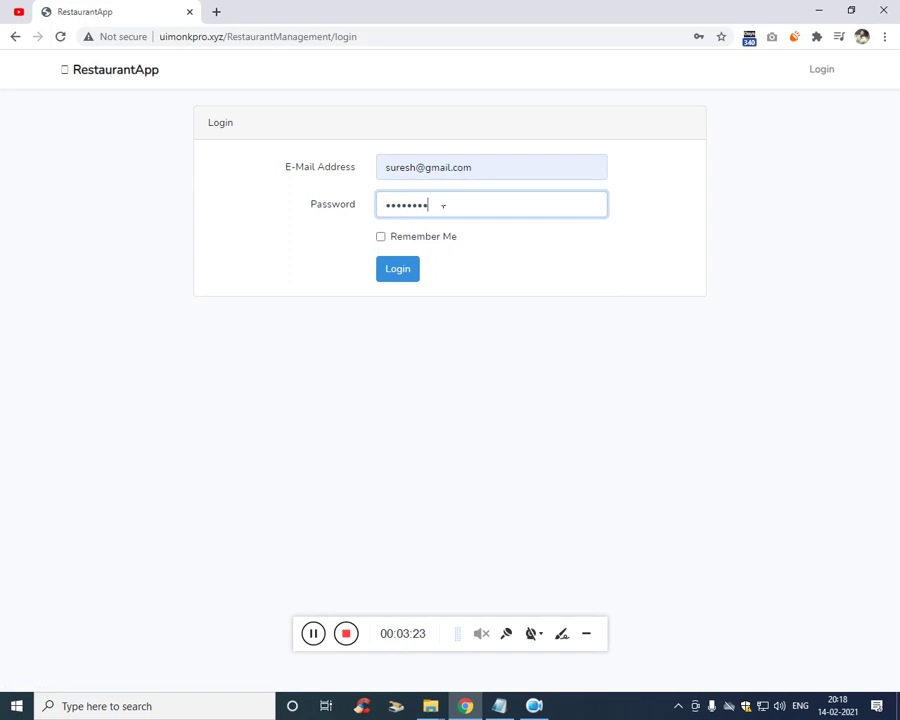
click(409, 279)
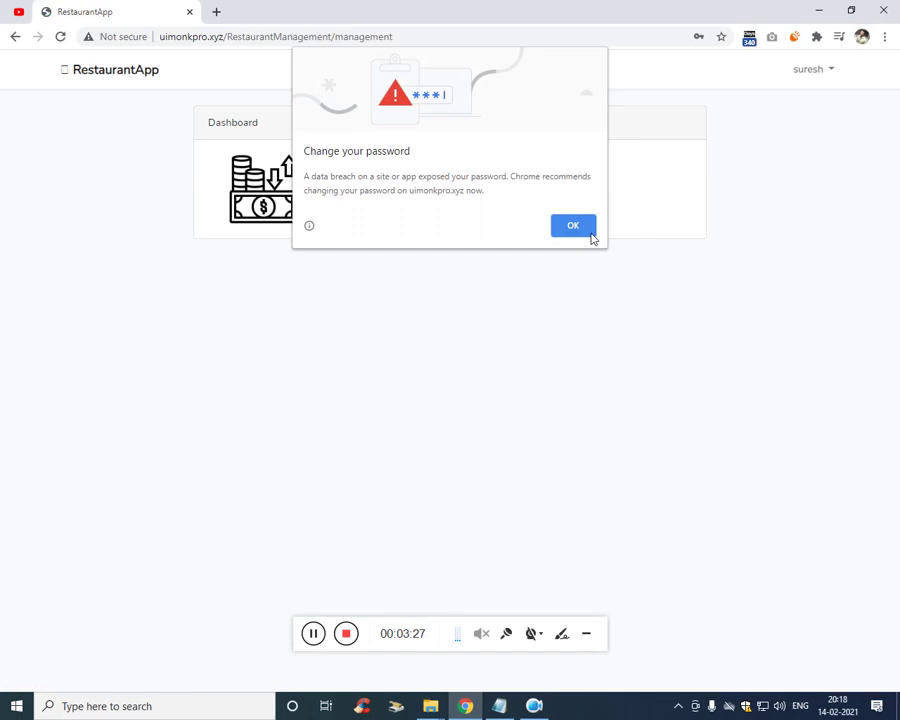
click(585, 232)
Open the cashier page, show all tables and select table A1
click(310, 186)
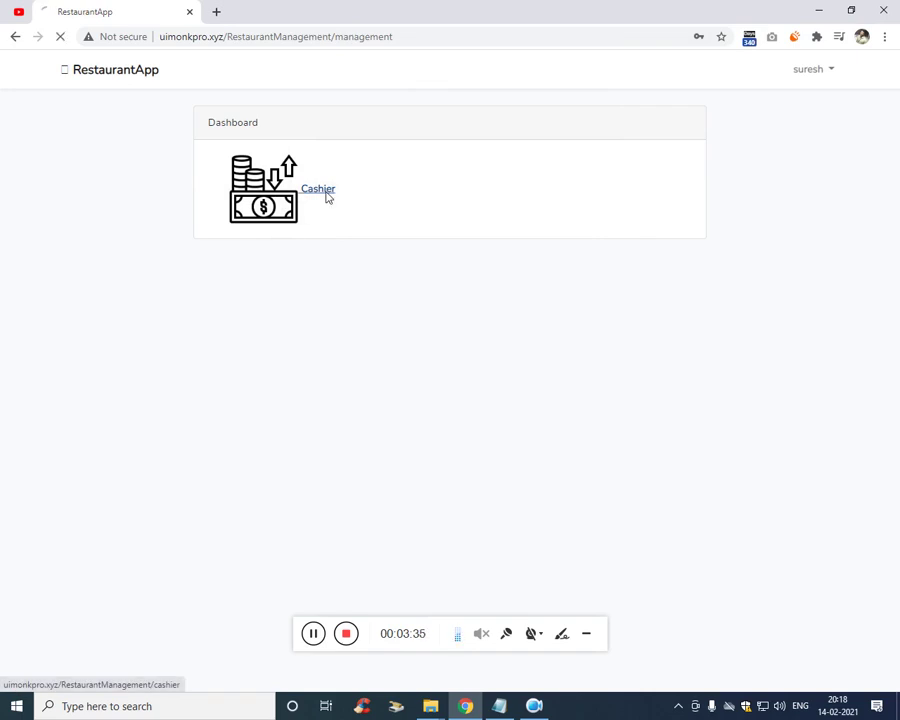
click(129, 176)
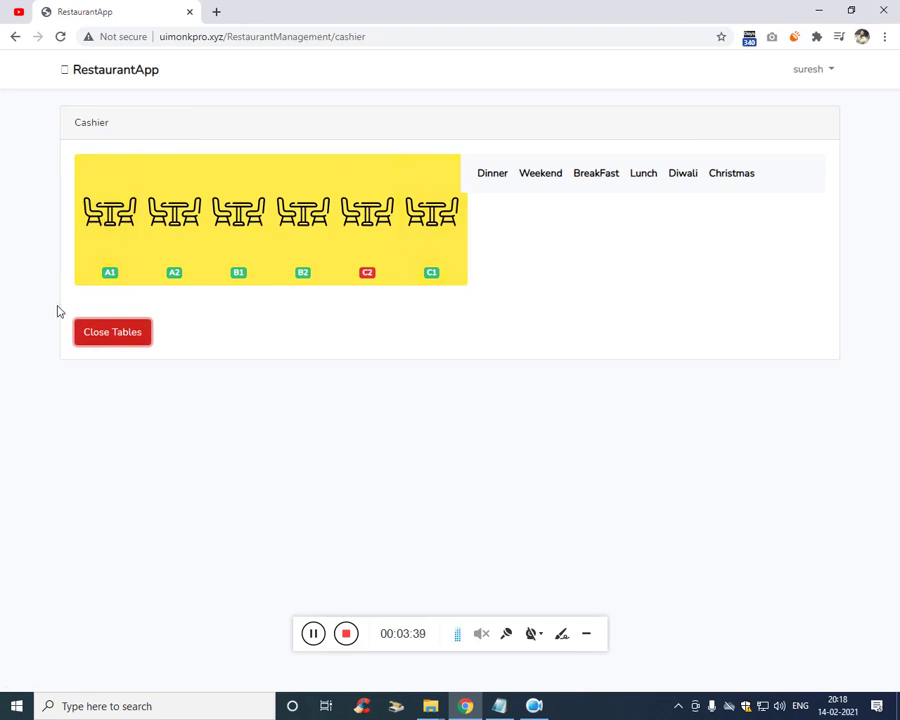
click(120, 260)
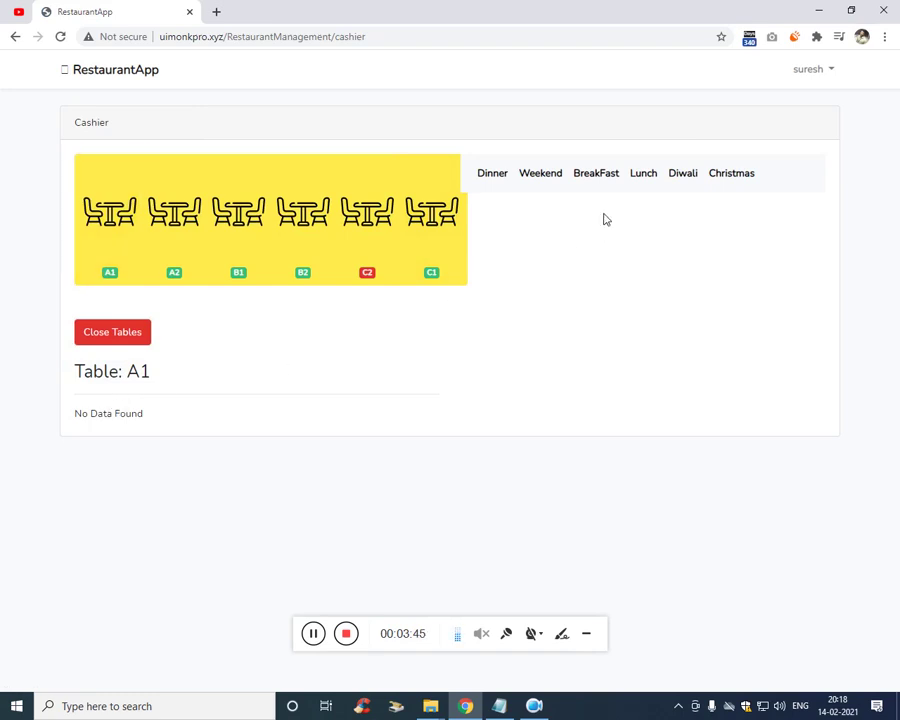
Browse the Lunch, Dinner, Weekend and BreakFast dishes, and add Fried Chicken from BreakFast to table A1's order
click(645, 178)
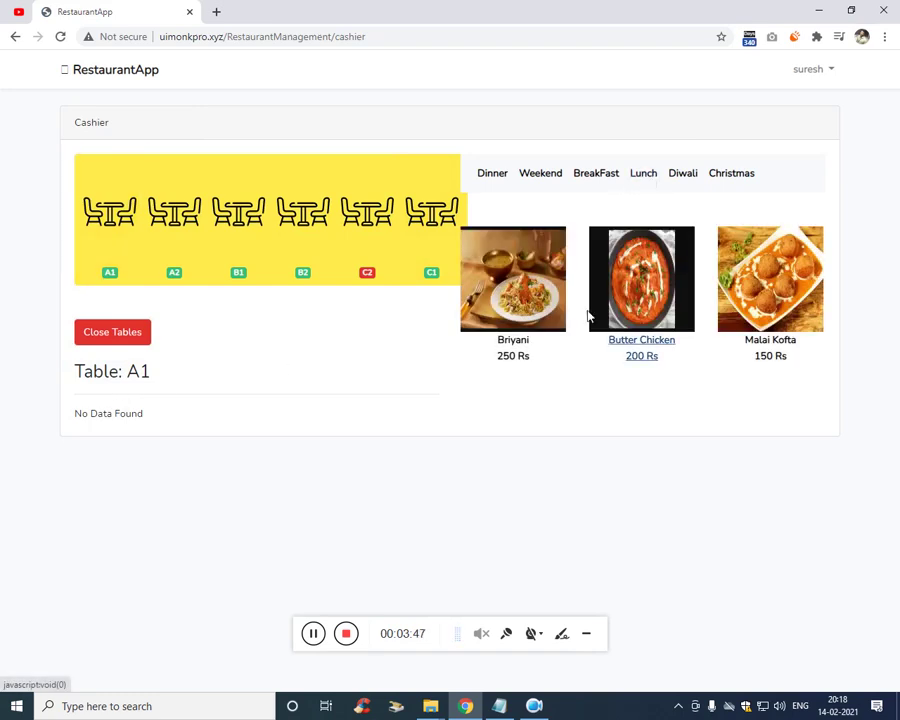
click(494, 176)
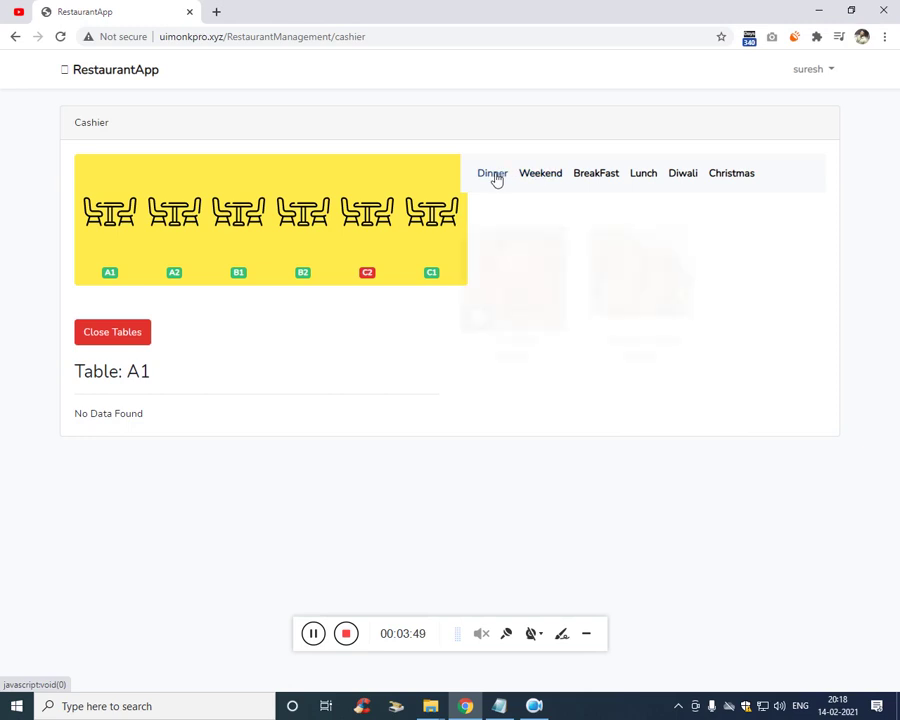
click(554, 181)
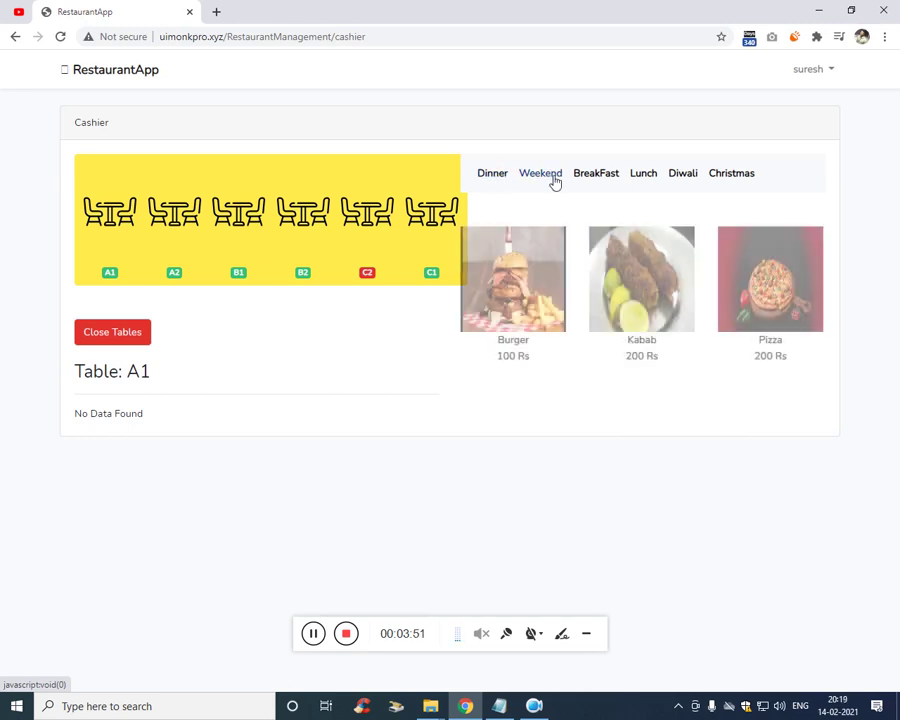
click(606, 180)
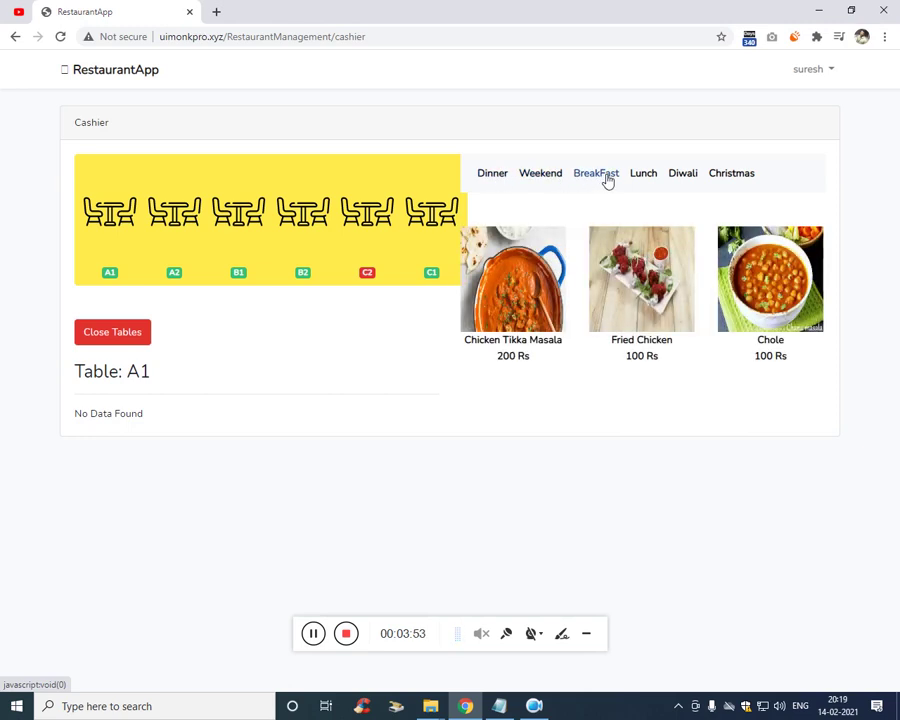
click(640, 345)
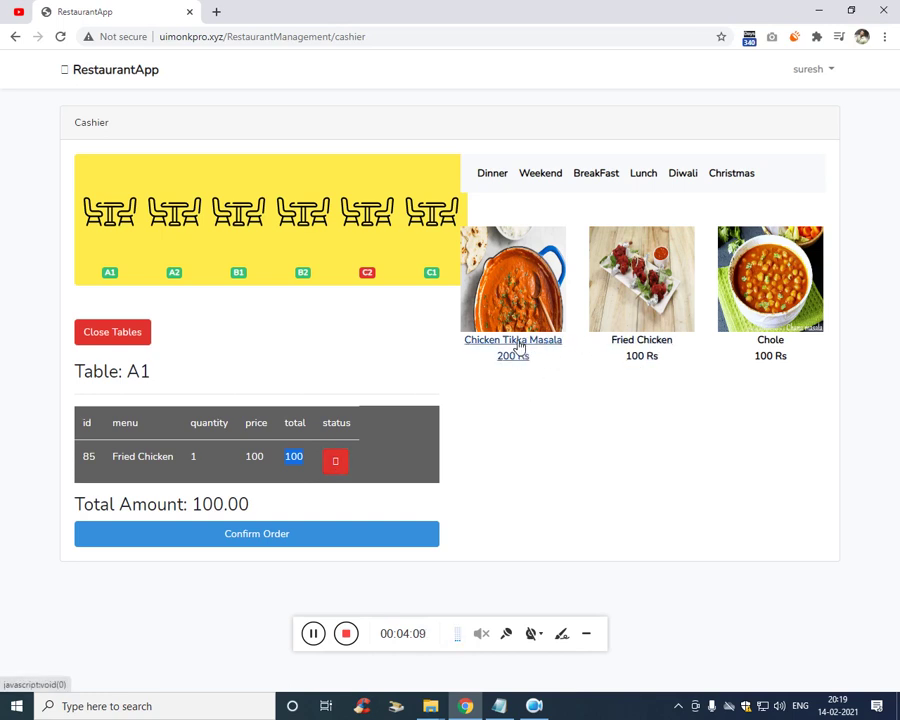
Add Chicken Tikka Masala to table A1's order and remove it again
click(514, 312)
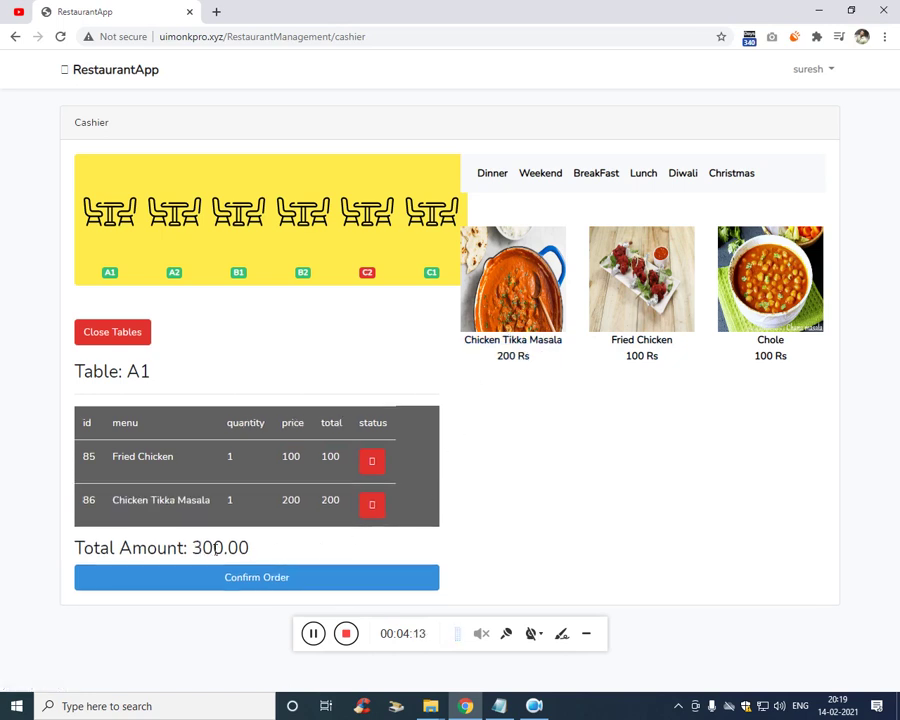
click(372, 505)
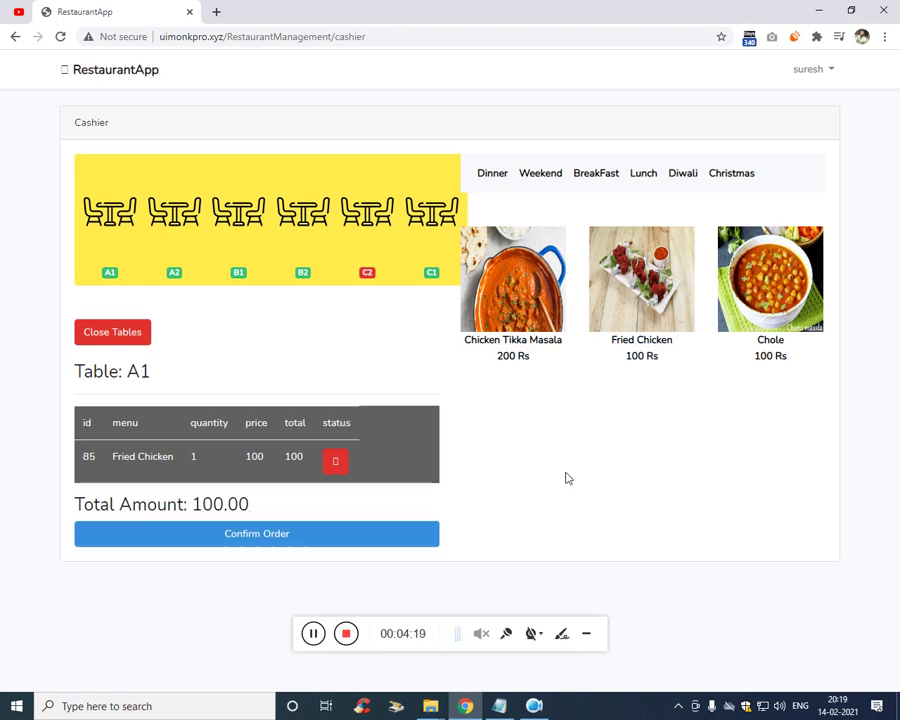
Add a Burger from the Weekend category to table A1's order and confirm the order
click(546, 180)
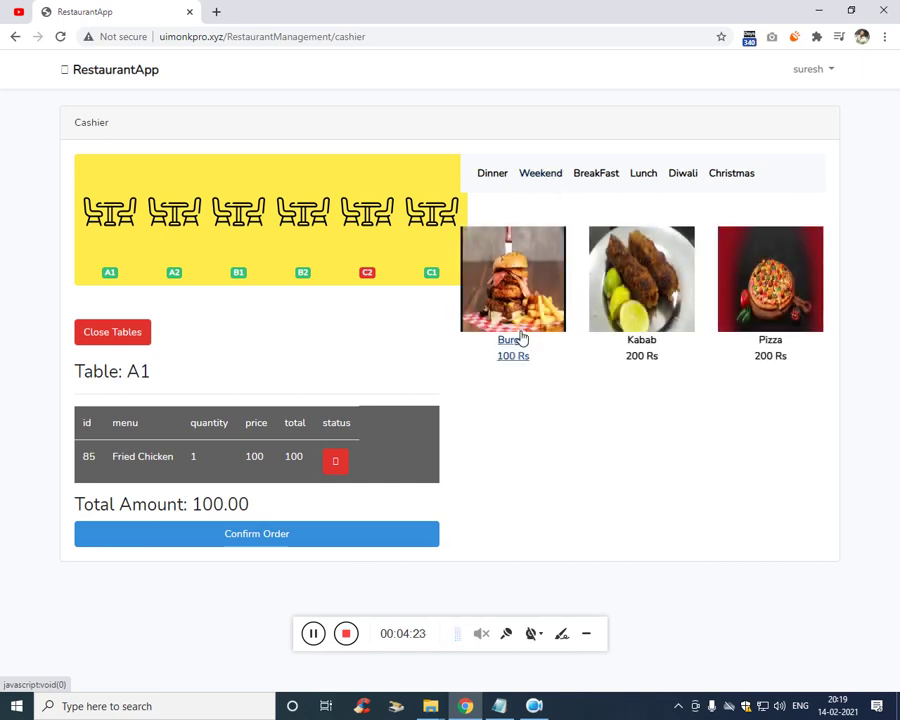
click(520, 340)
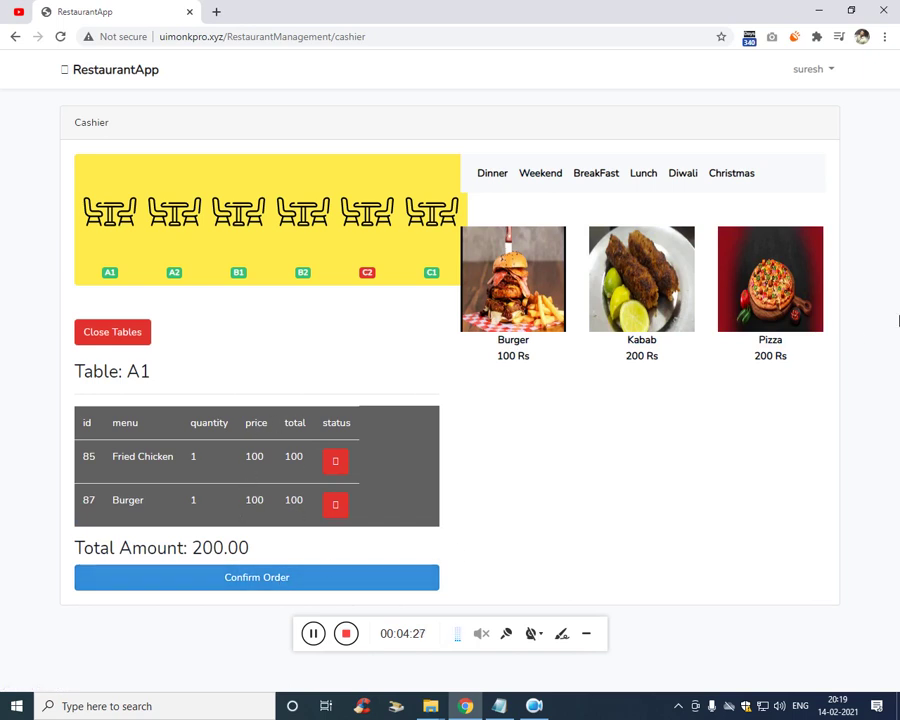
click(258, 582)
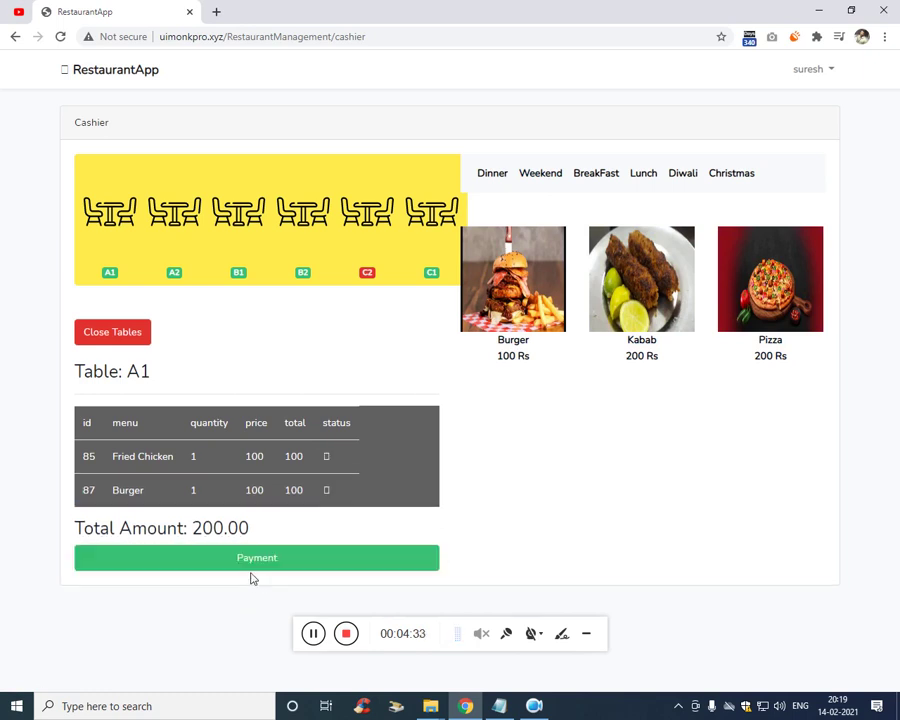
Start the payment for table A1's order and enter 200 as the received amount
click(256, 568)
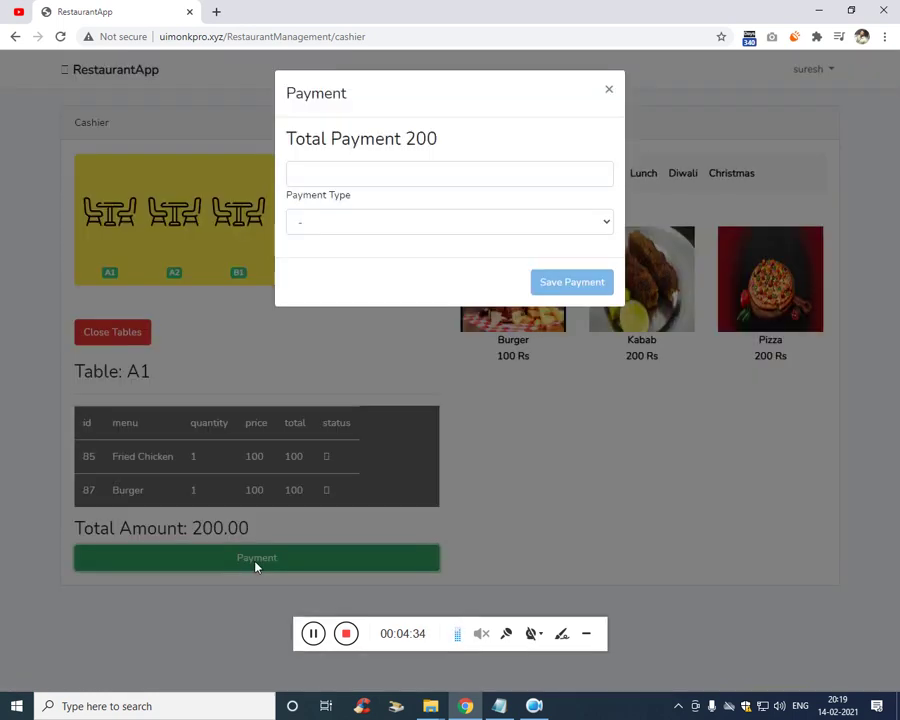
double_click(428, 141)
click(406, 175)
text(200)
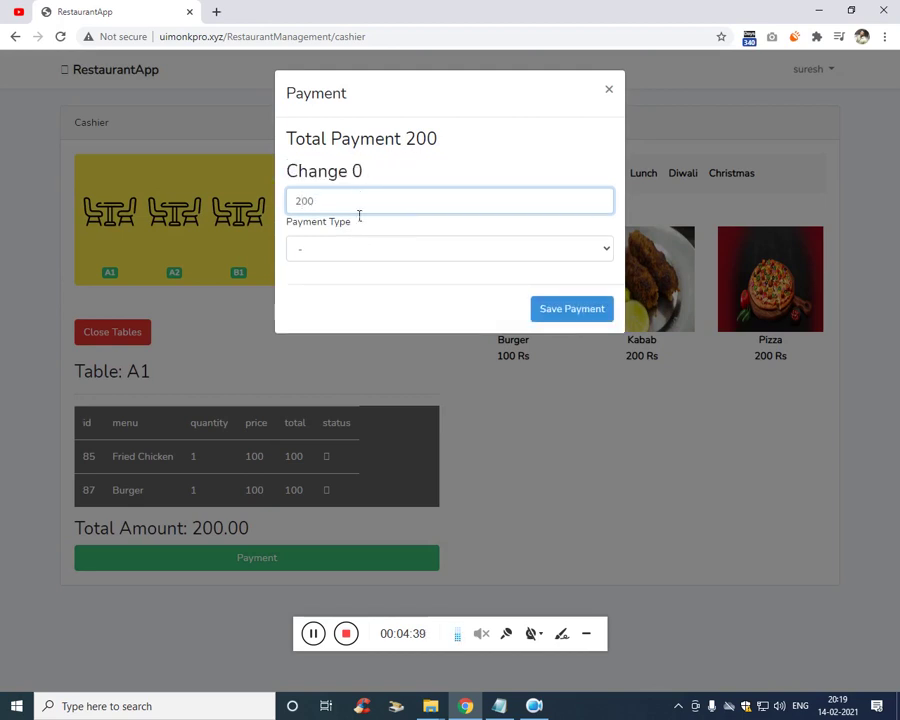
Try a received amount of 150 and check the calculated change
key(BackSpace)
key(BackSpace)
key(BackSpace)
text(150)
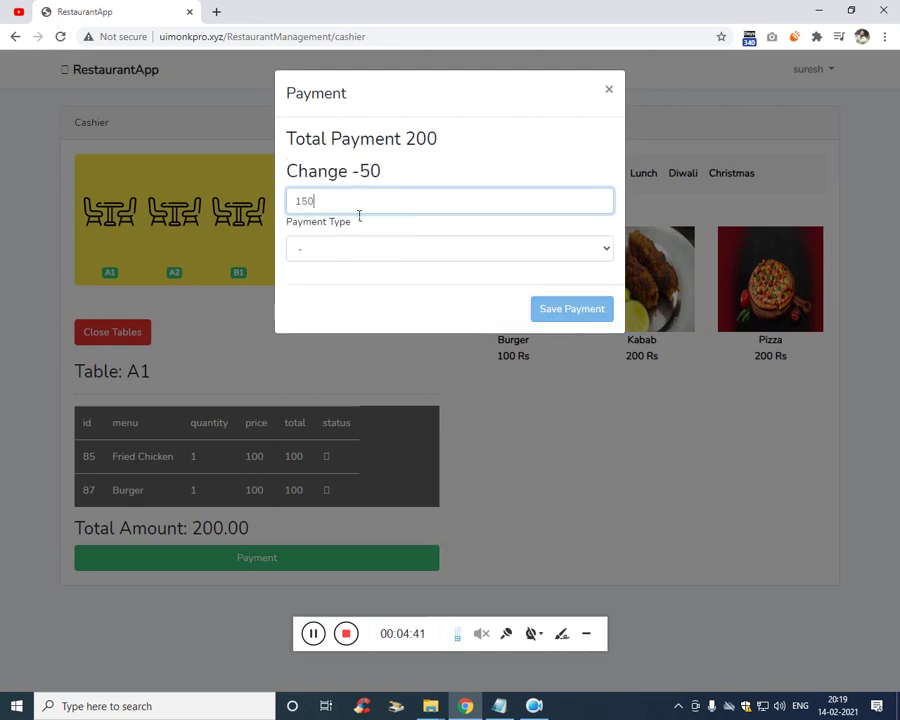
triple_click(368, 176)
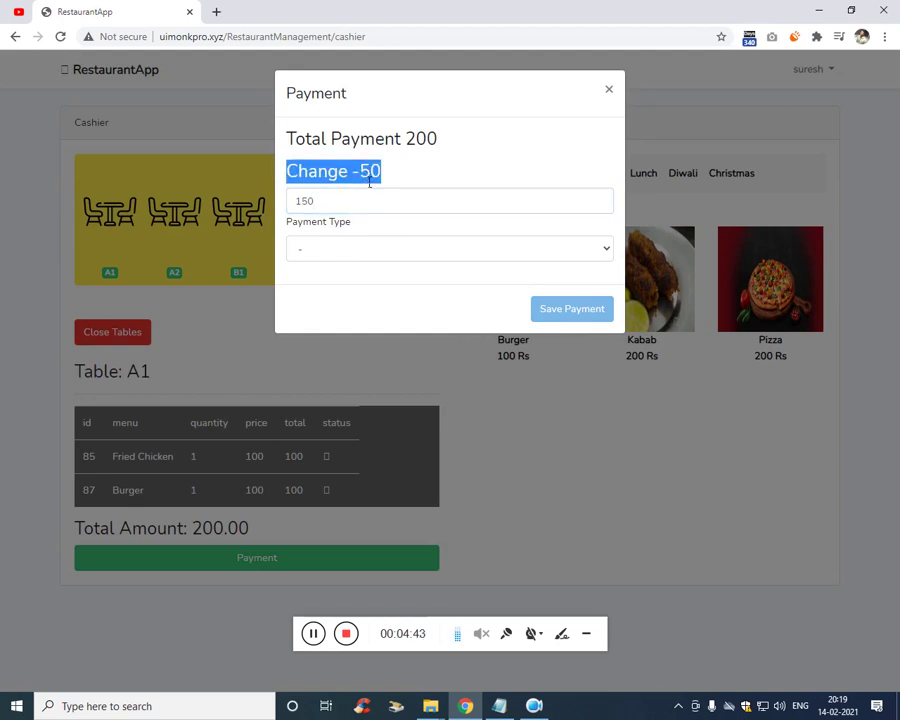
Set the received amount to 200, choose Credit Card as the payment type and save table A1's payment
click(355, 205)
key(ctrl+a)
text(200)
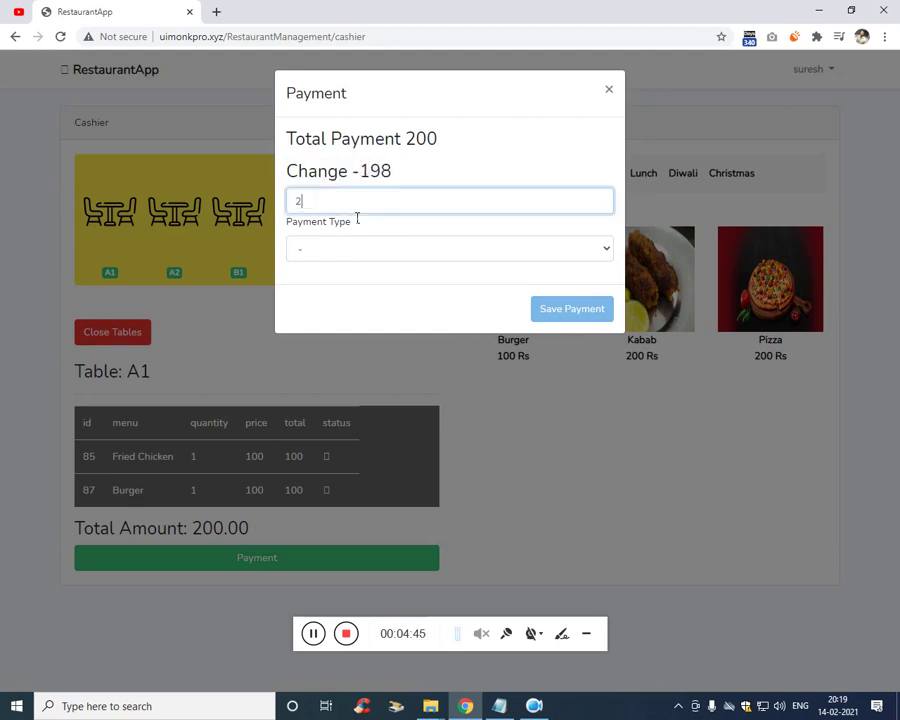
click(348, 247)
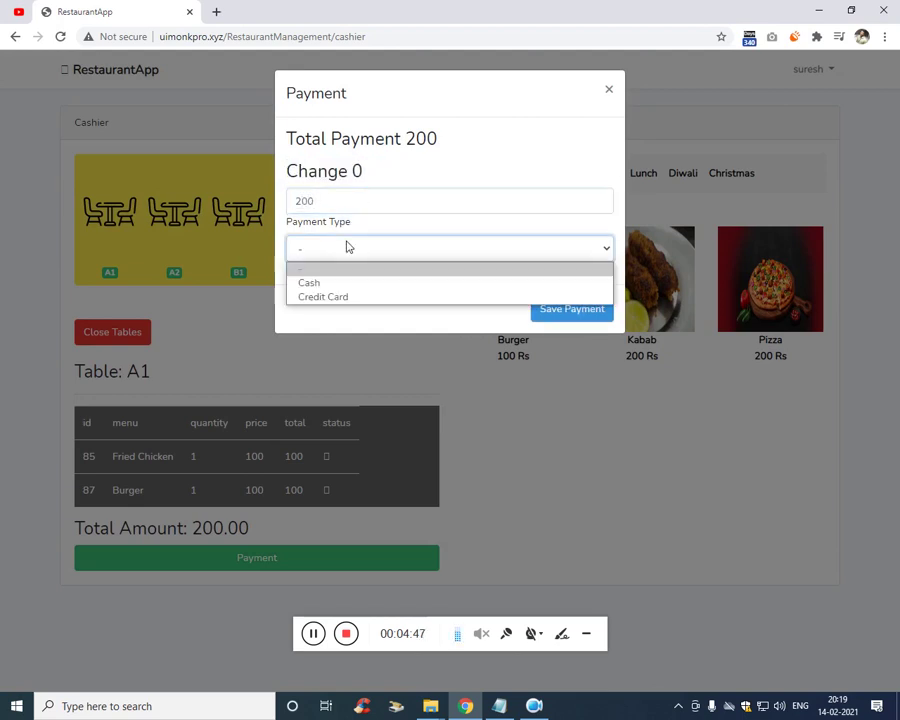
click(334, 297)
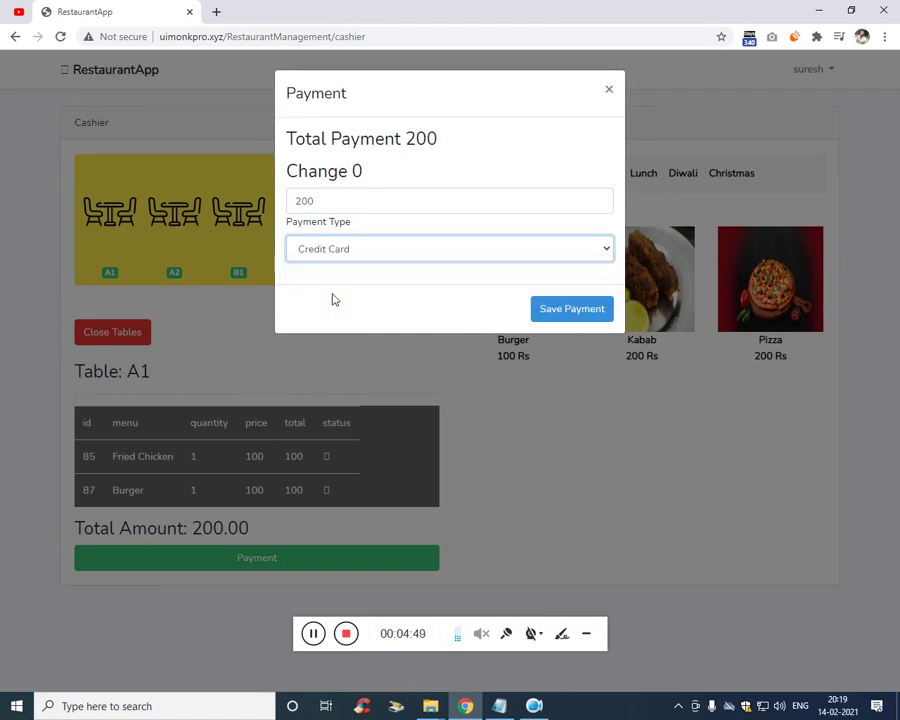
click(549, 310)
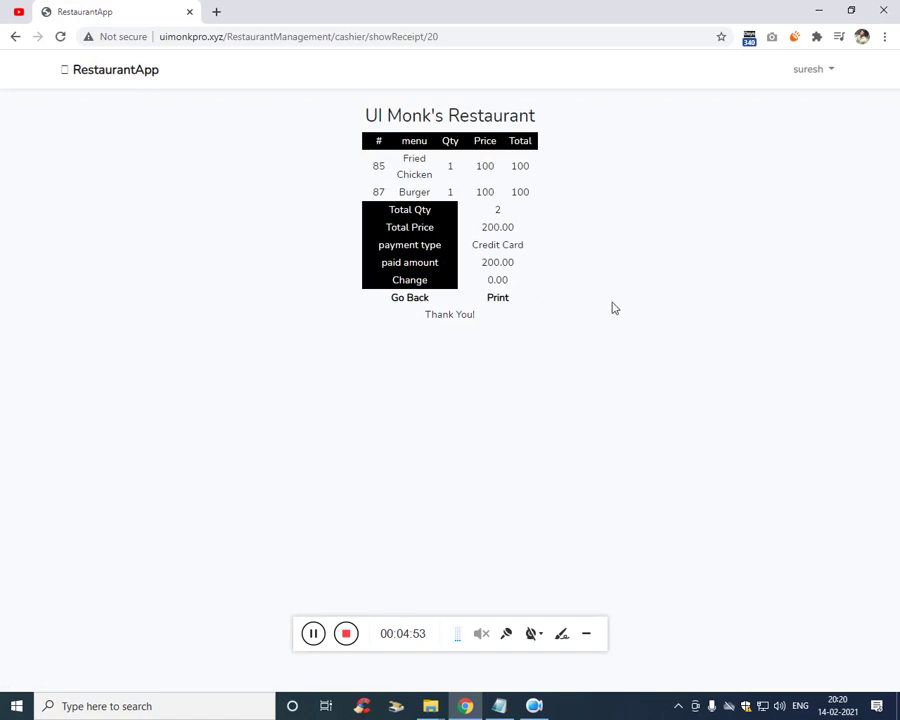
Examine the receipt's ordered items, prices, total quantity, total price, payment type and paid amount
key(ctrl+plus)
key(ctrl+plus)
key(ctrl+plus)
key(ctrl+plus)
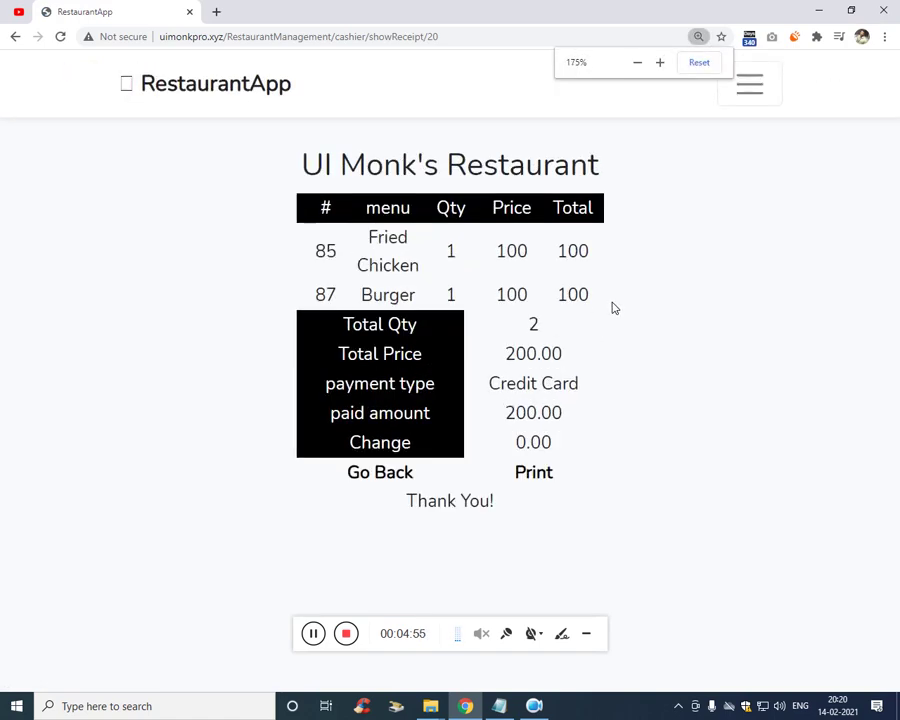
triple_click(406, 256)
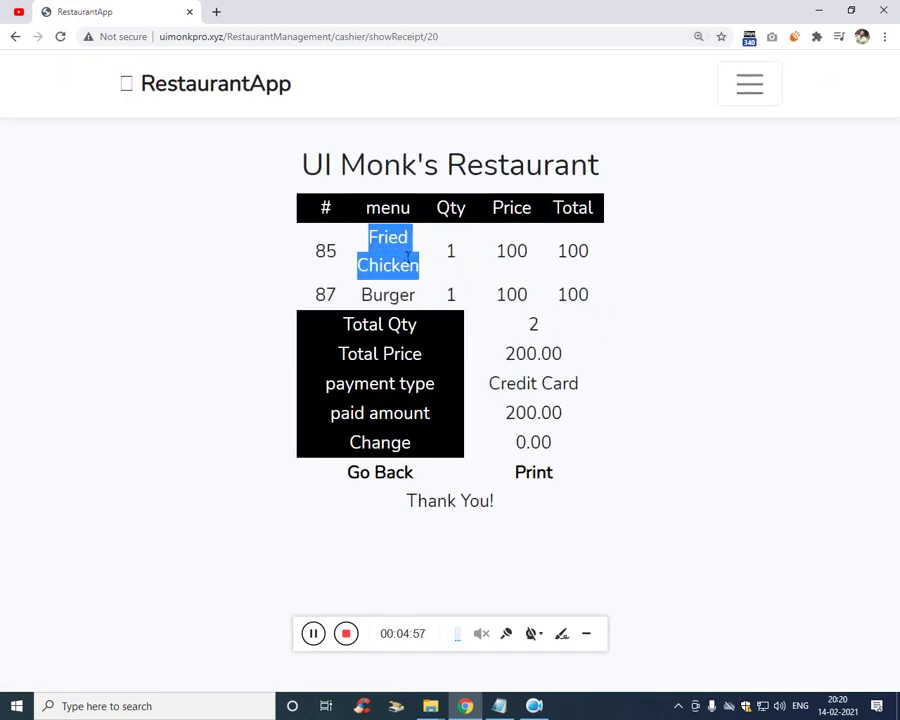
double_click(513, 253)
double_click(406, 289)
click(531, 287)
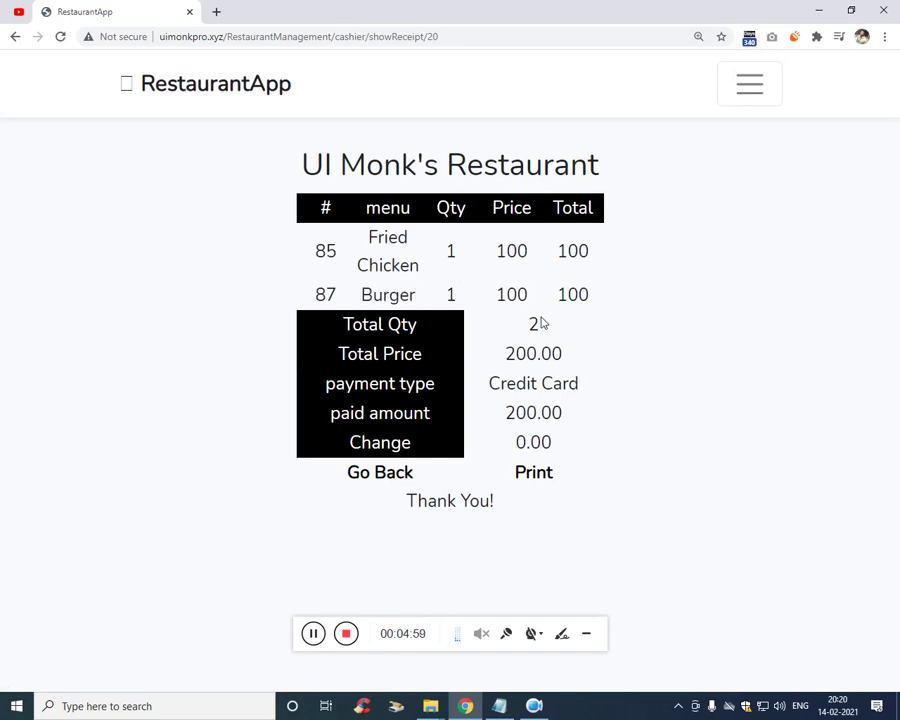
double_click(533, 324)
double_click(533, 353)
double_click(531, 383)
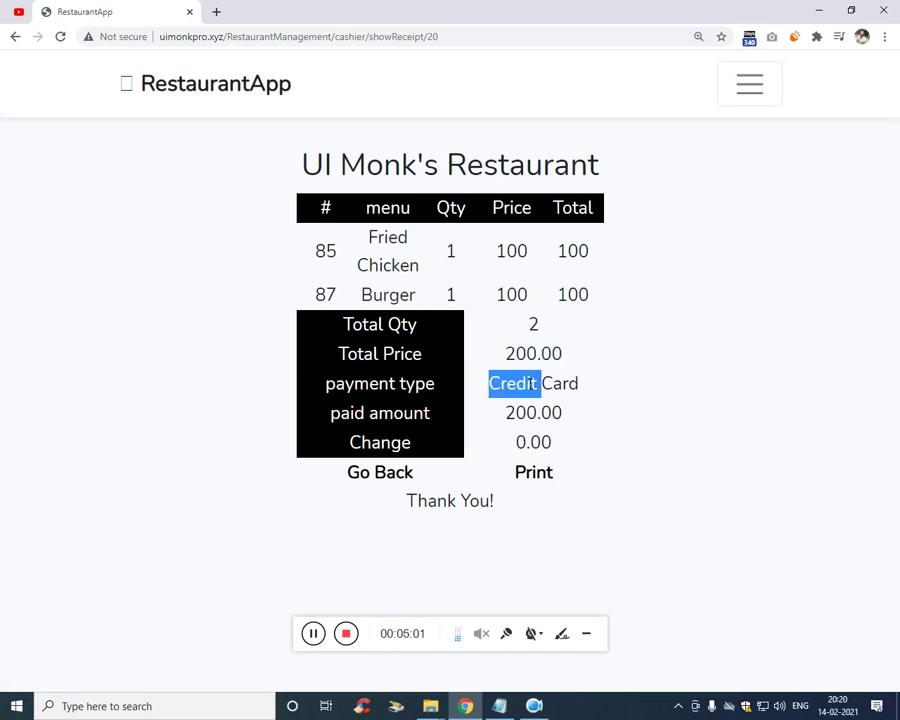
triple_click(531, 383)
double_click(533, 412)
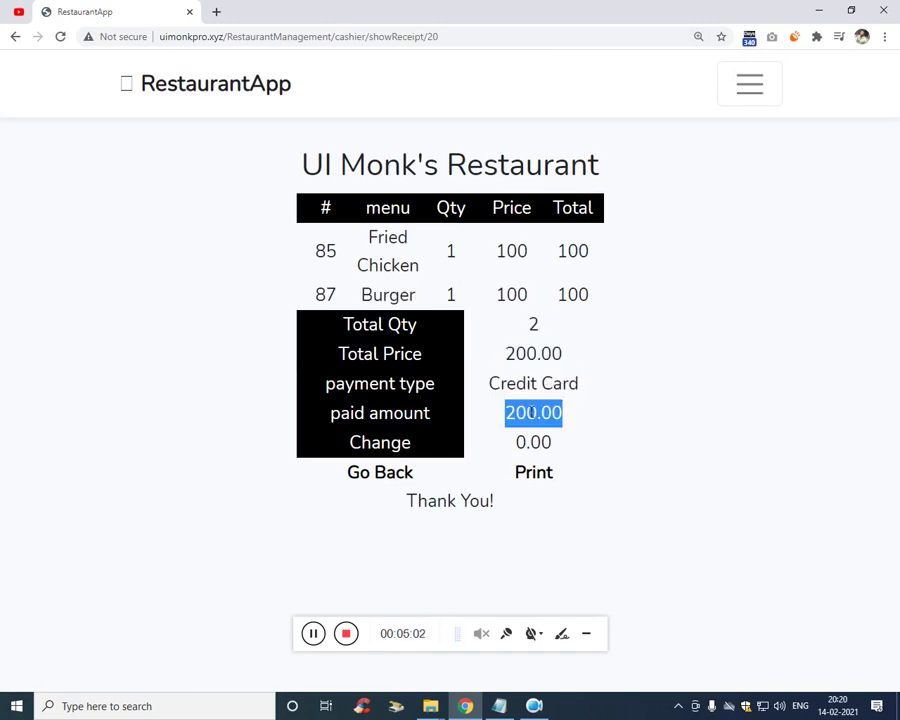
Preview the receipt's printout at a readable size, then close the preview without printing
click(536, 480)
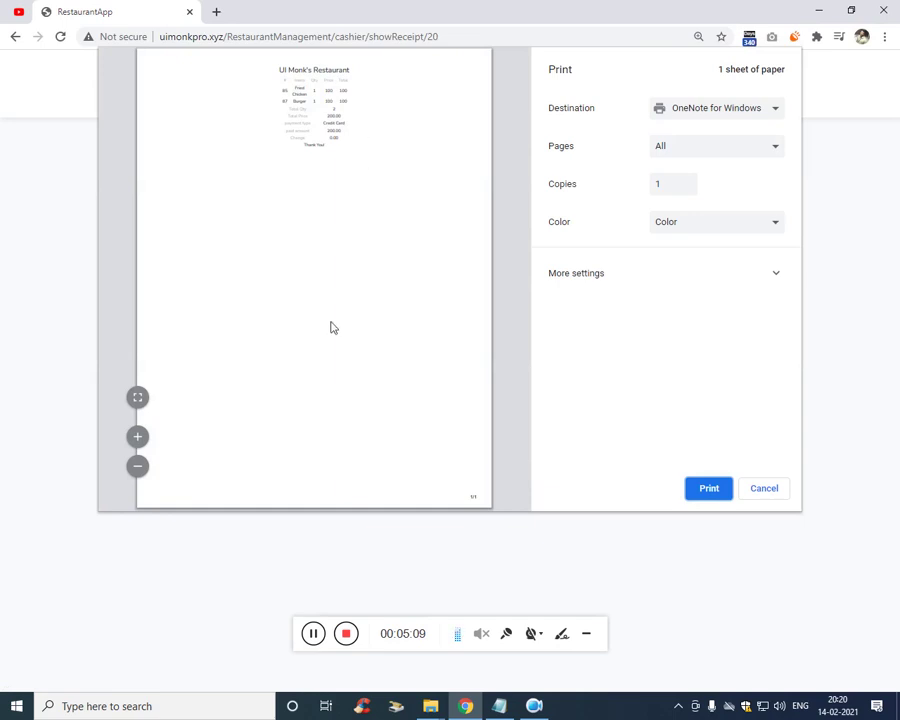
click(146, 441)
click(146, 441)
click(146, 441)
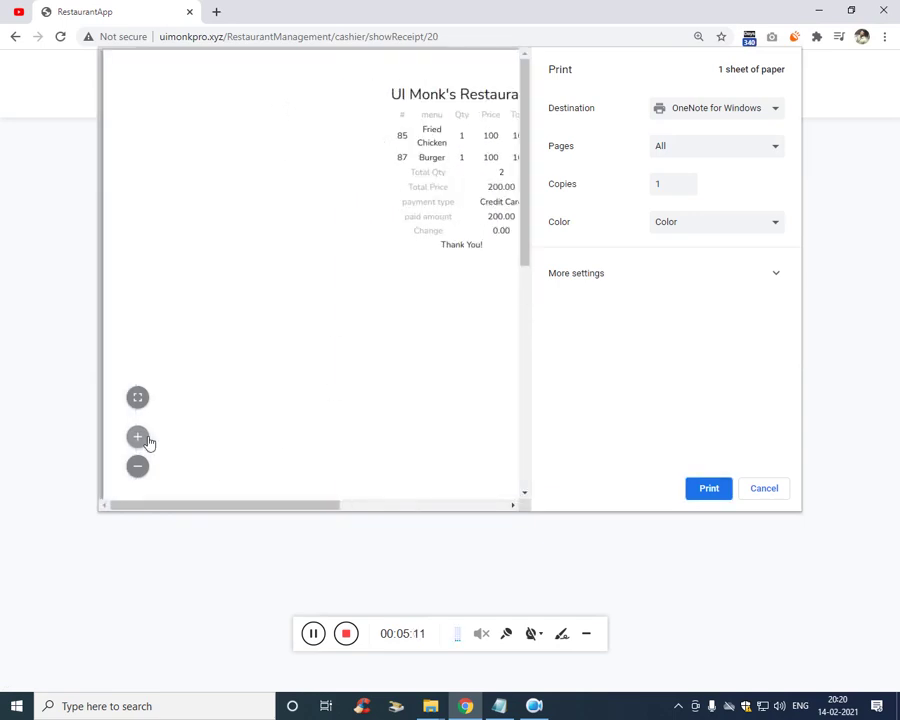
click(146, 441)
drag(260, 507, 340, 521)
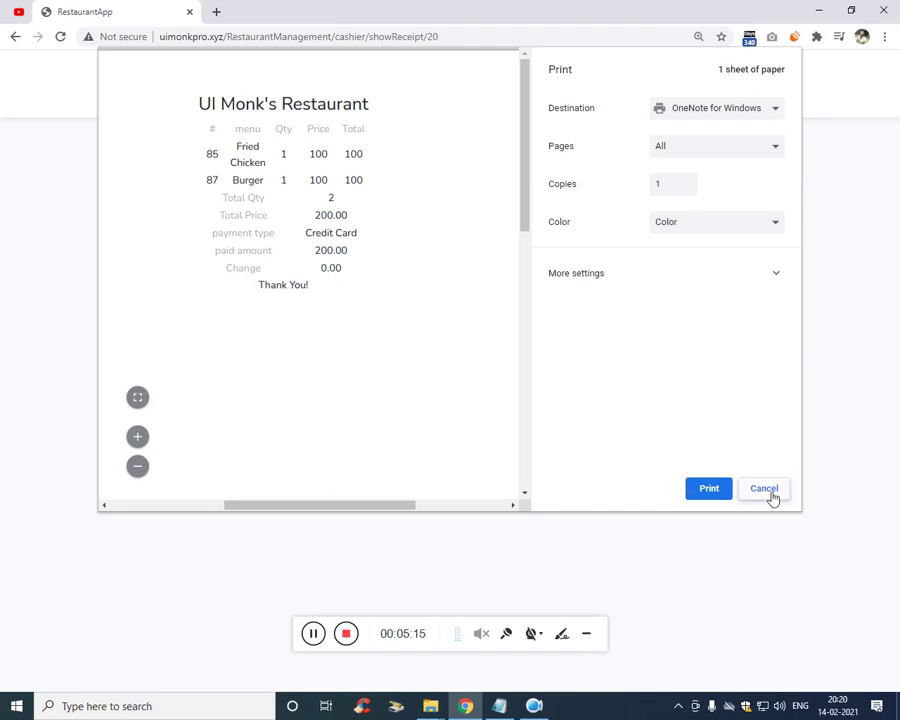
click(765, 488)
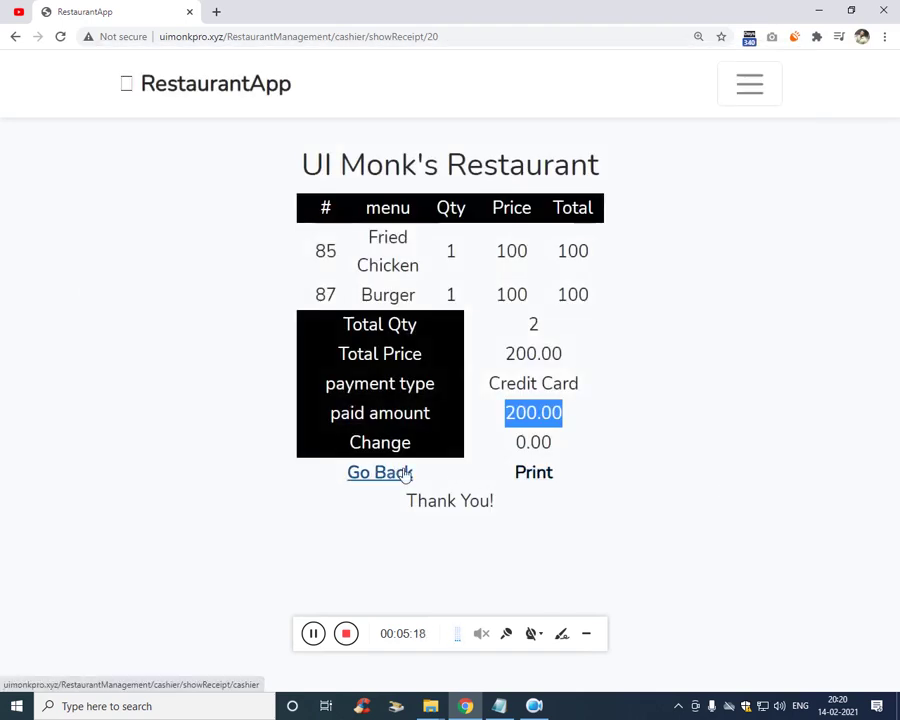
Check the receipt's print preview once more, cancel printing and restore the page zoom to 100%
click(522, 476)
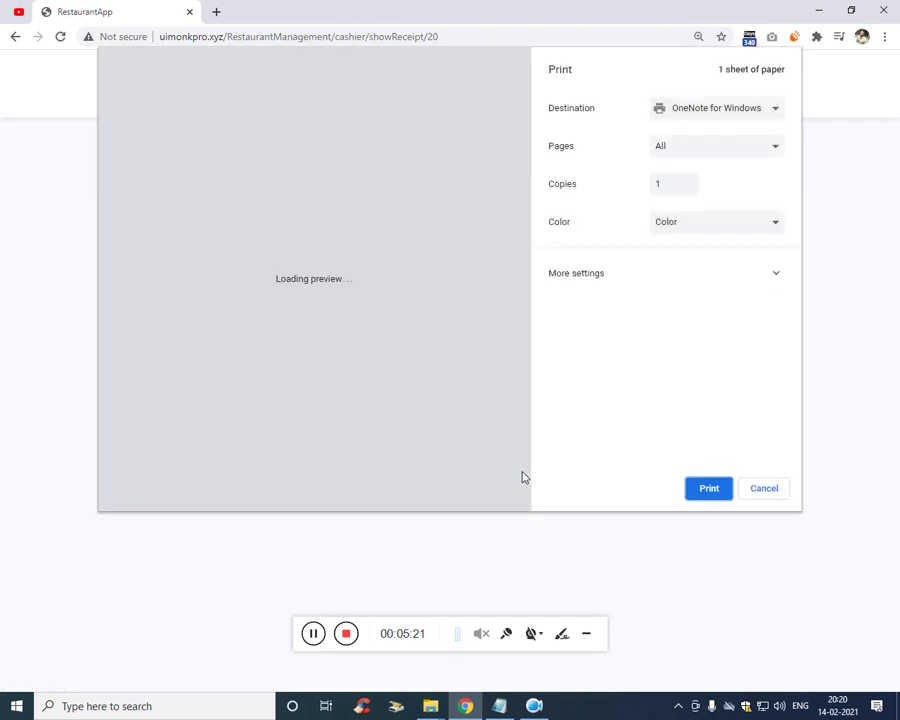
click(138, 436)
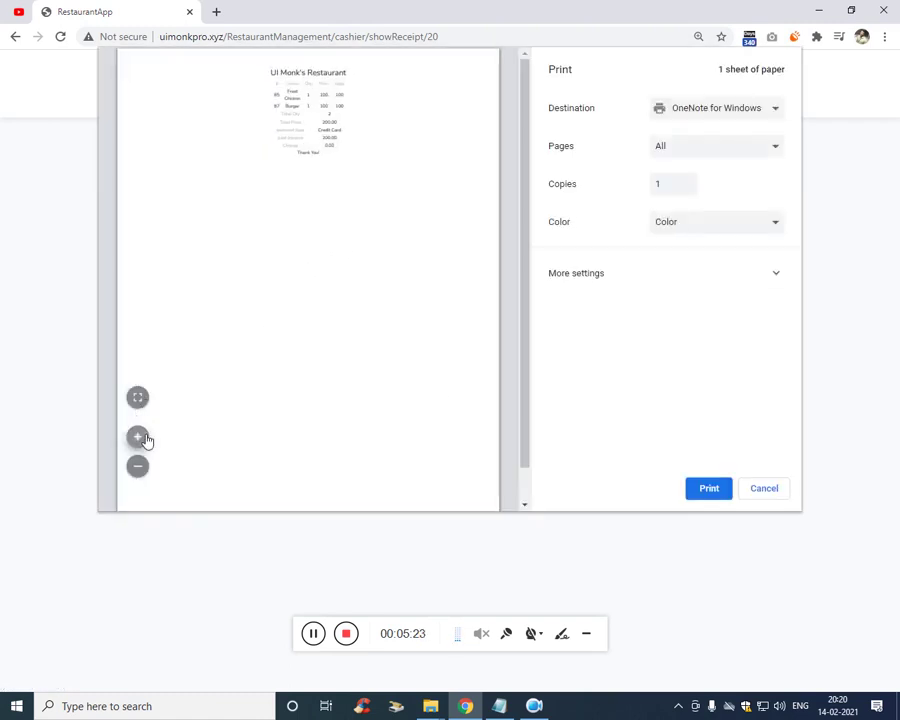
click(138, 436)
click(138, 436)
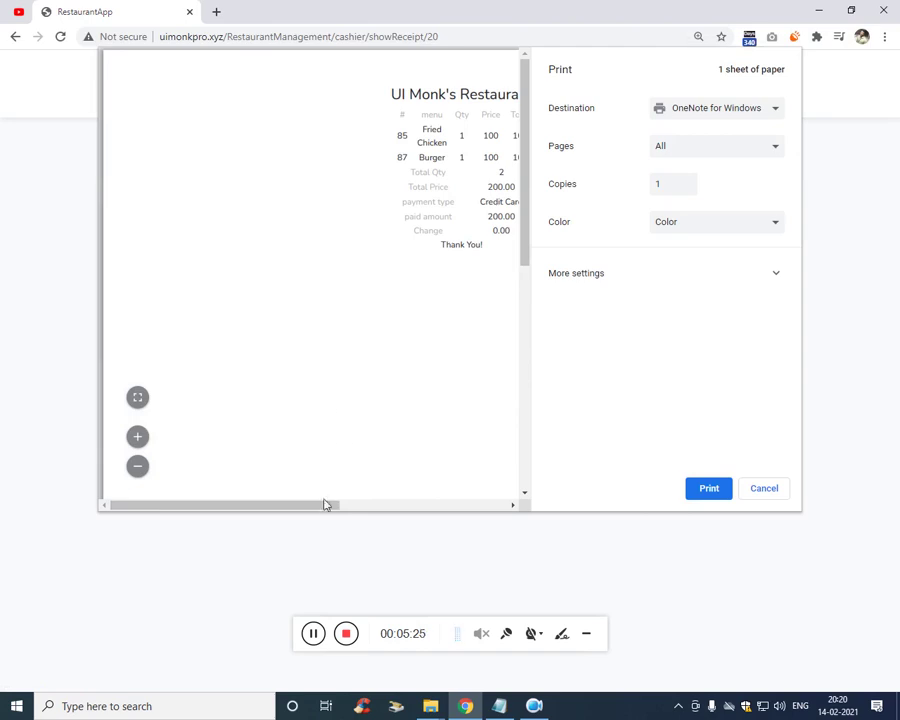
drag(326, 502, 370, 516)
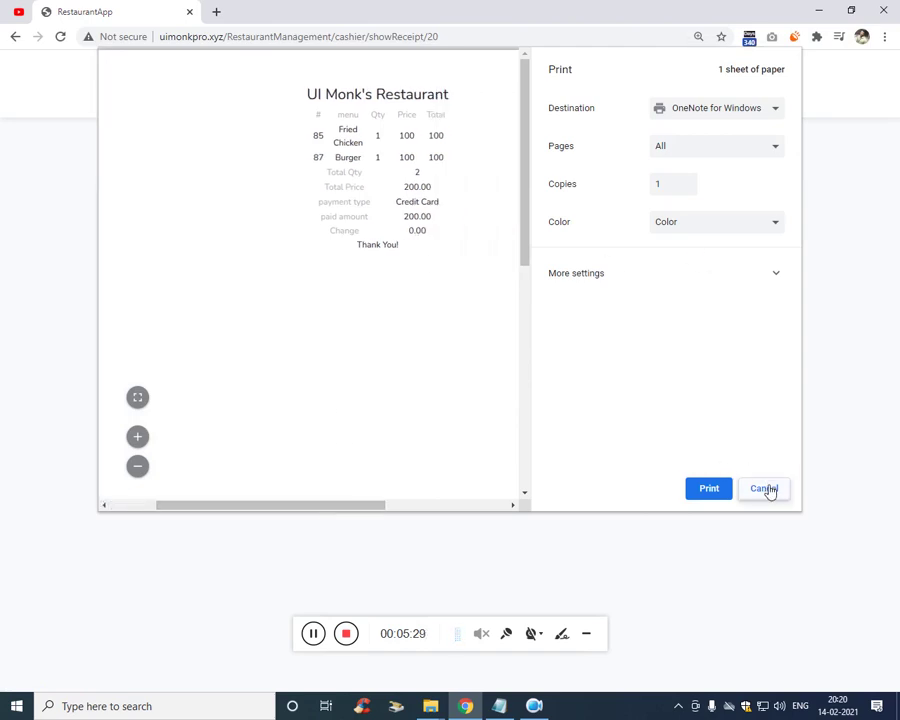
click(767, 488)
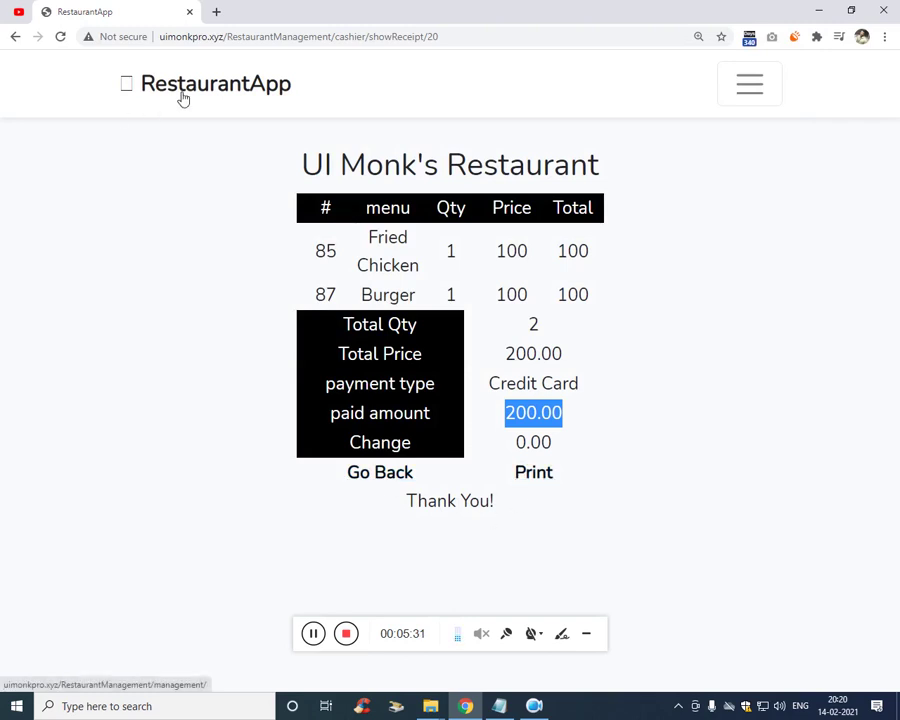
key(ctrl+0)
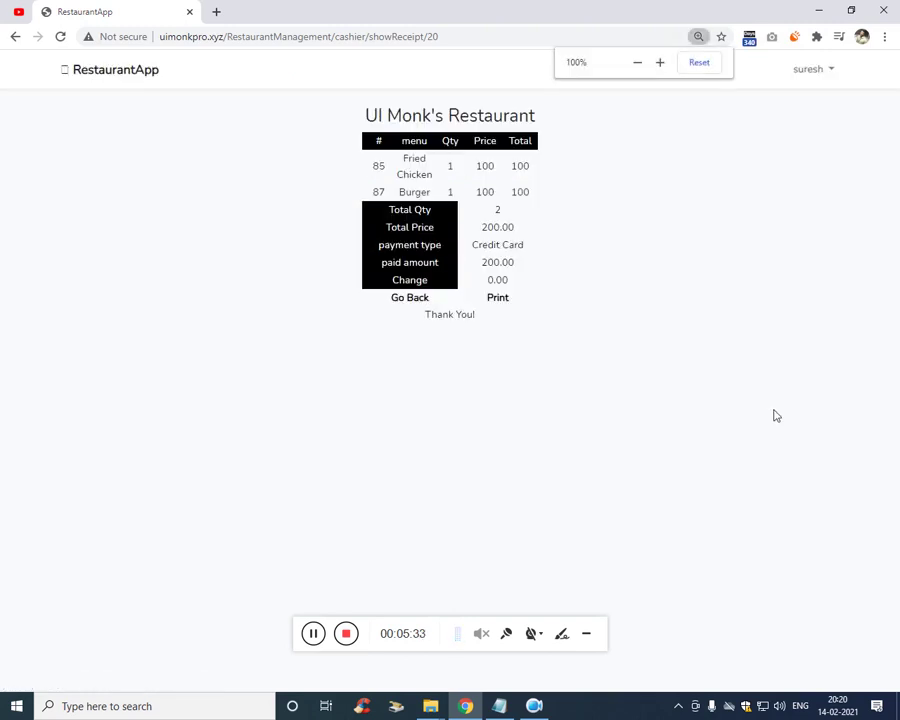
Return to the dashboard and log out of the cashier account
click(132, 68)
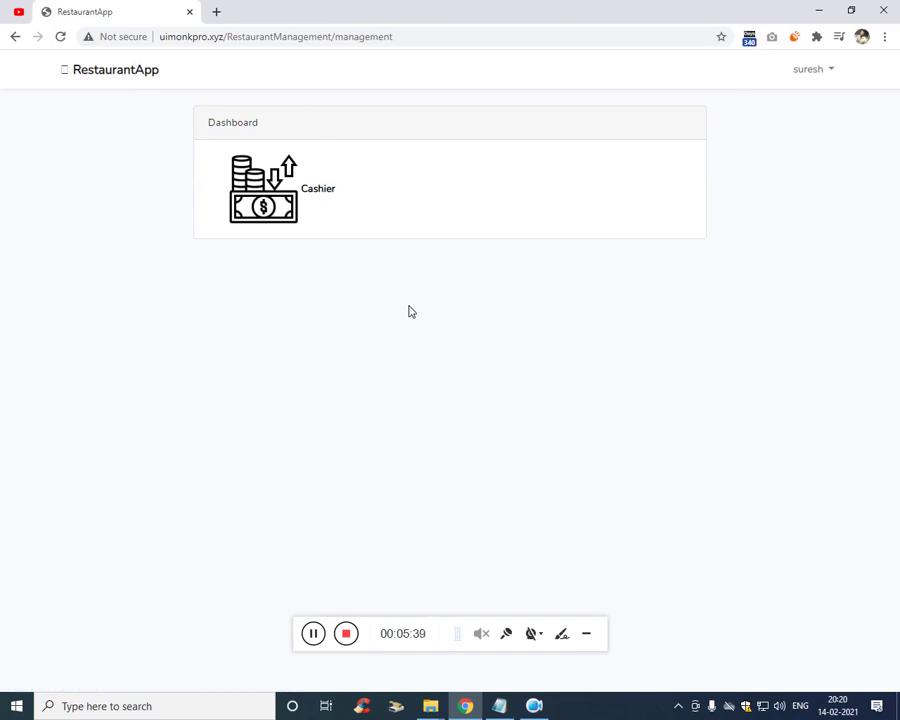
click(812, 76)
click(760, 102)
Log in with the admin's e-mail and account password and dismiss the browser's password warning
click(437, 166)
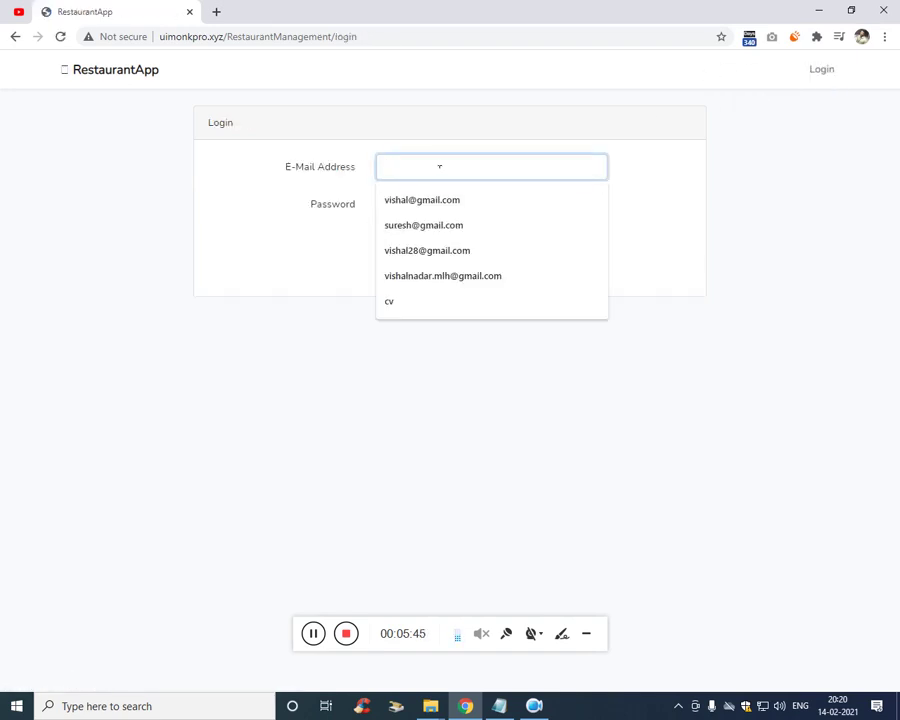
click(434, 204)
click(425, 210)
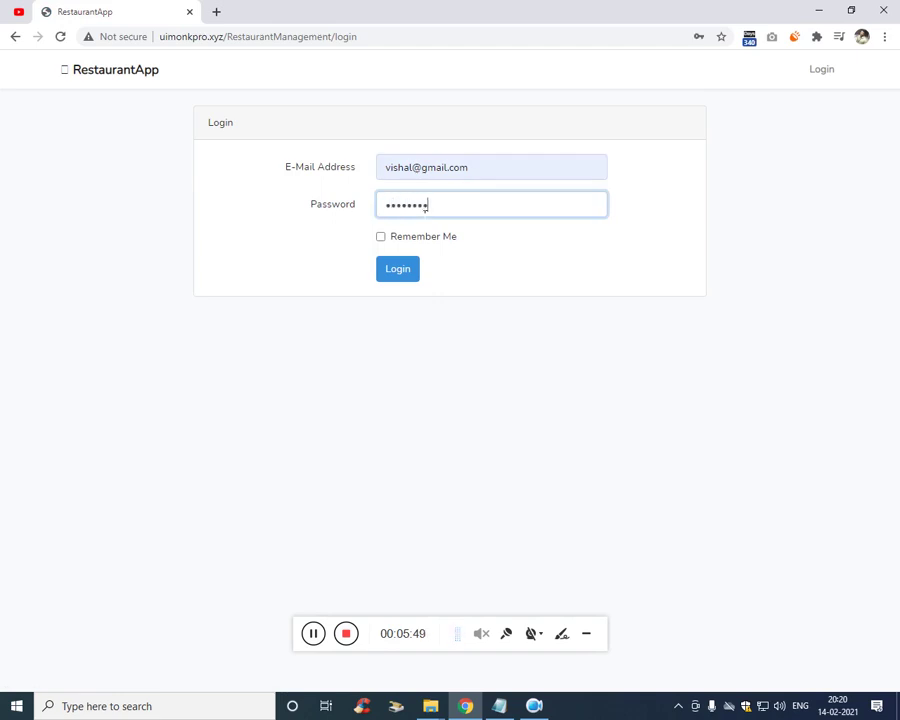
click(408, 276)
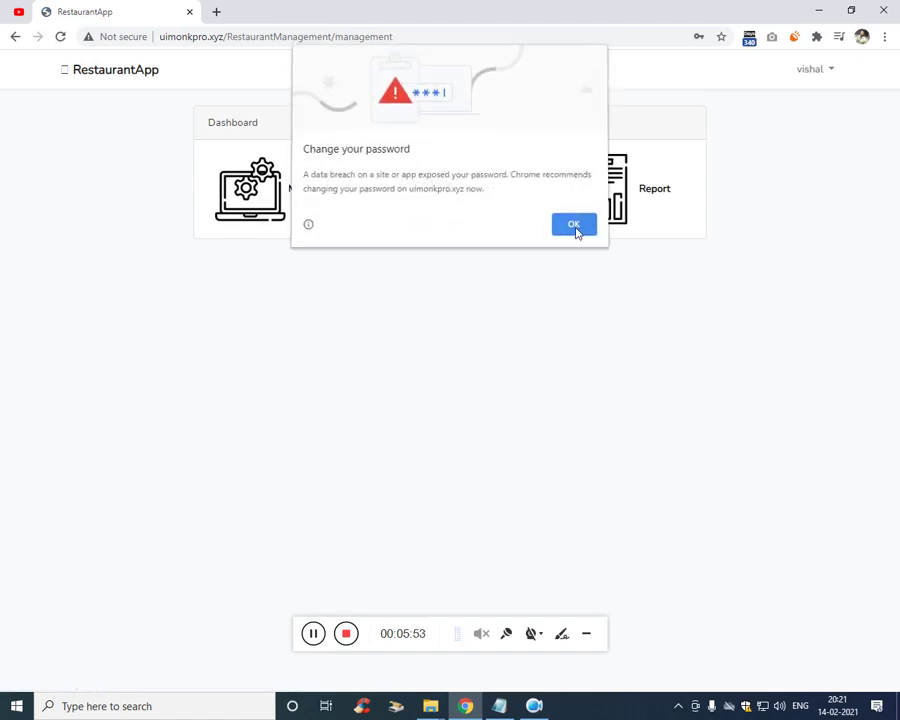
click(576, 228)
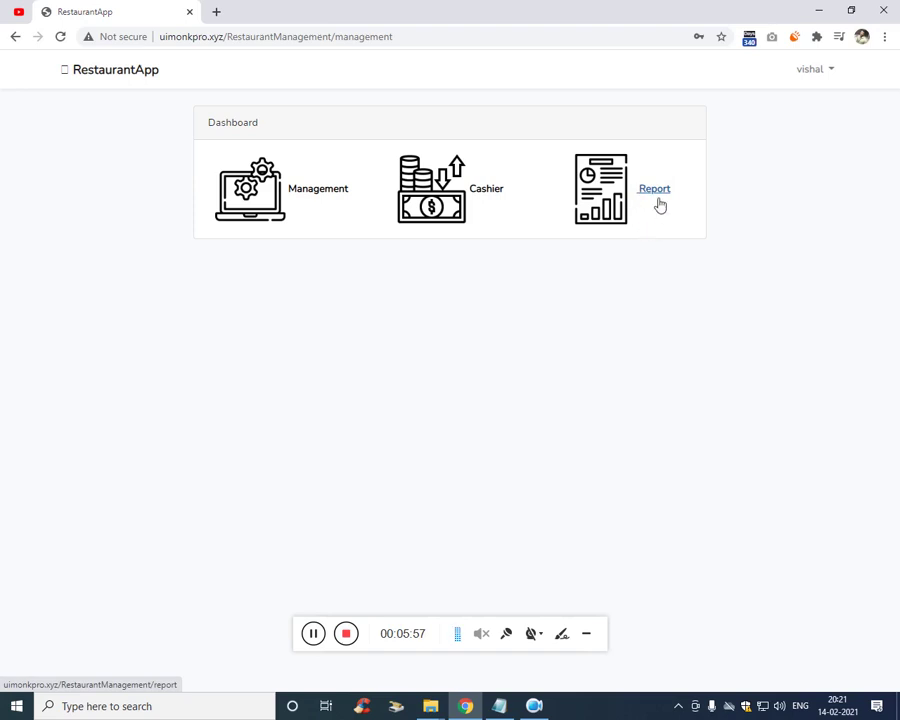
Generate the sales report with 02/14/2021 as both start and end date
click(663, 195)
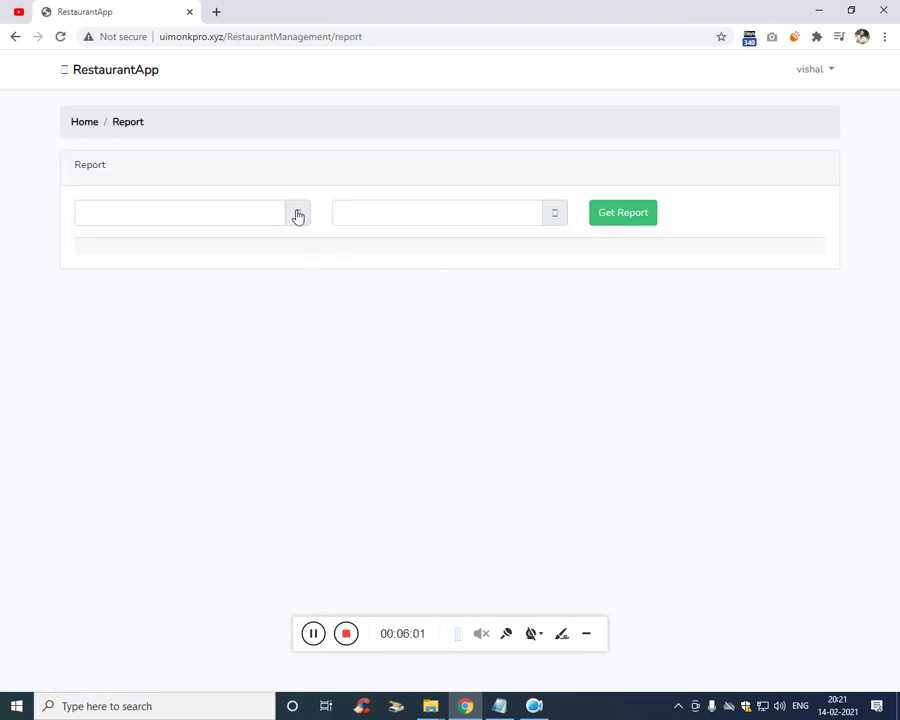
click(297, 212)
click(88, 324)
click(554, 212)
click(351, 328)
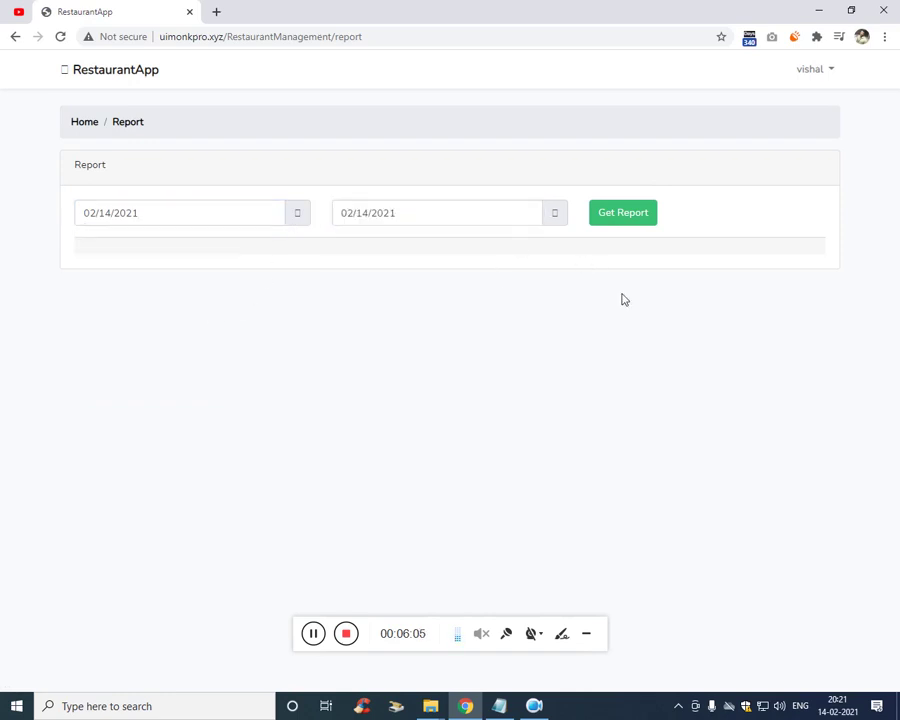
click(633, 218)
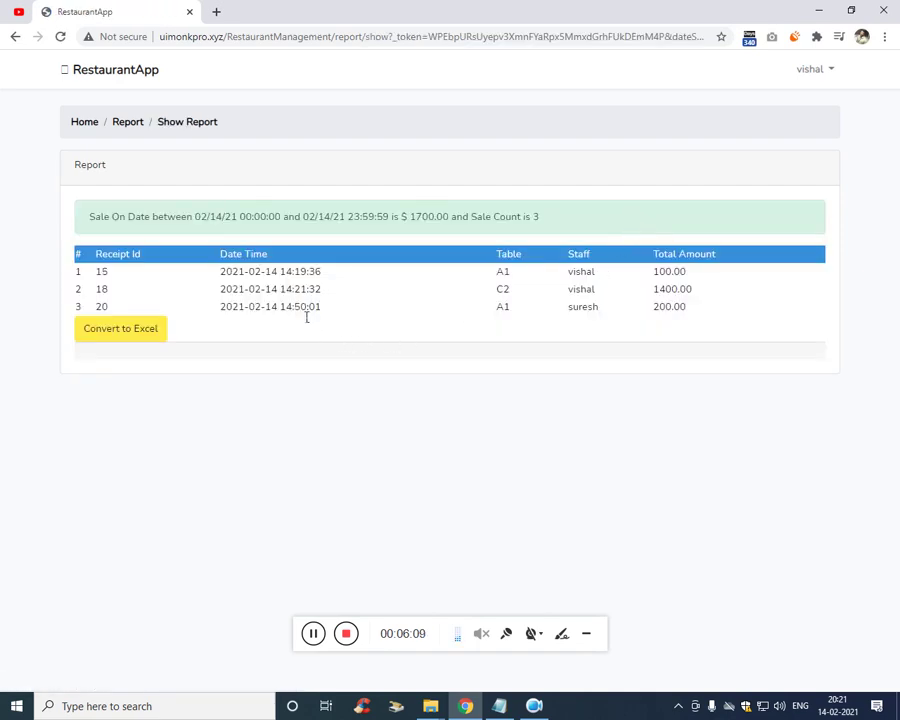
Examine the report's newest sale for table A1, including its receipt ID, date and time, staff and total amount
triple_click(307, 317)
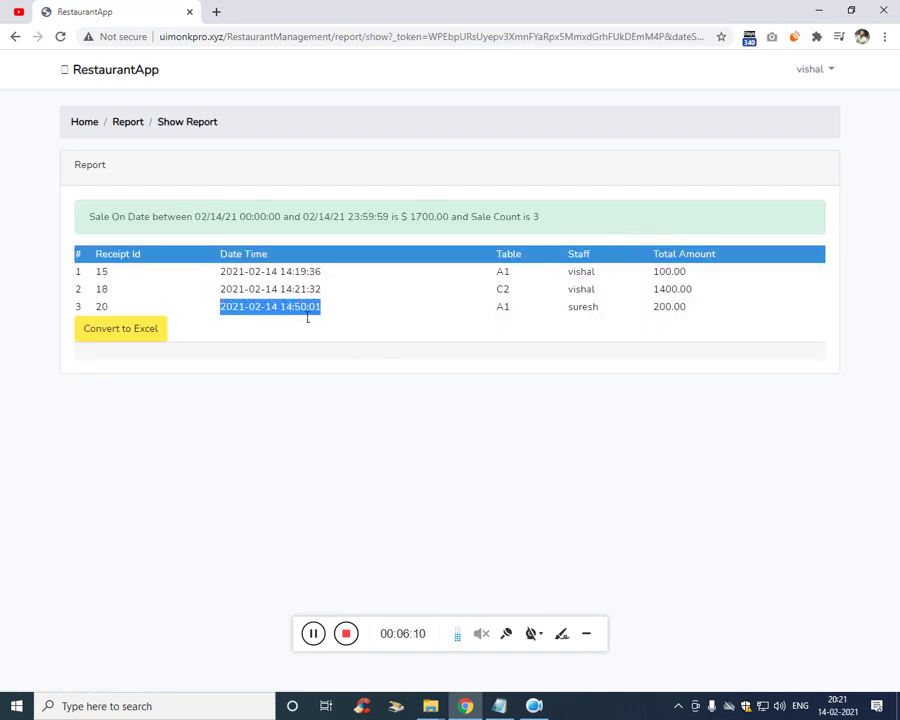
triple_click(671, 318)
double_click(587, 314)
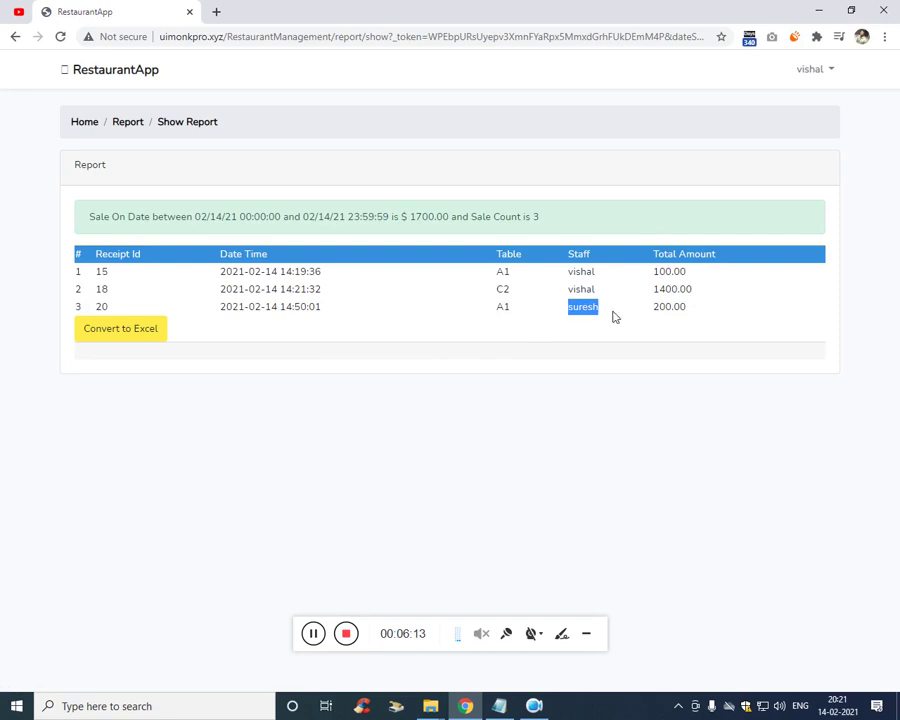
click(691, 315)
double_click(662, 313)
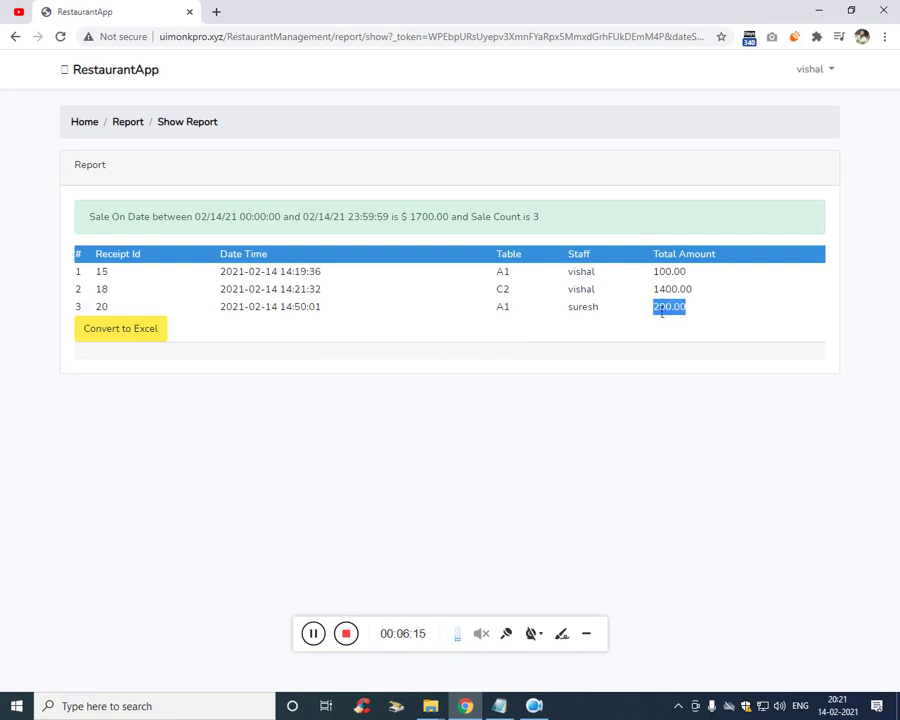
triple_click(256, 318)
double_click(101, 307)
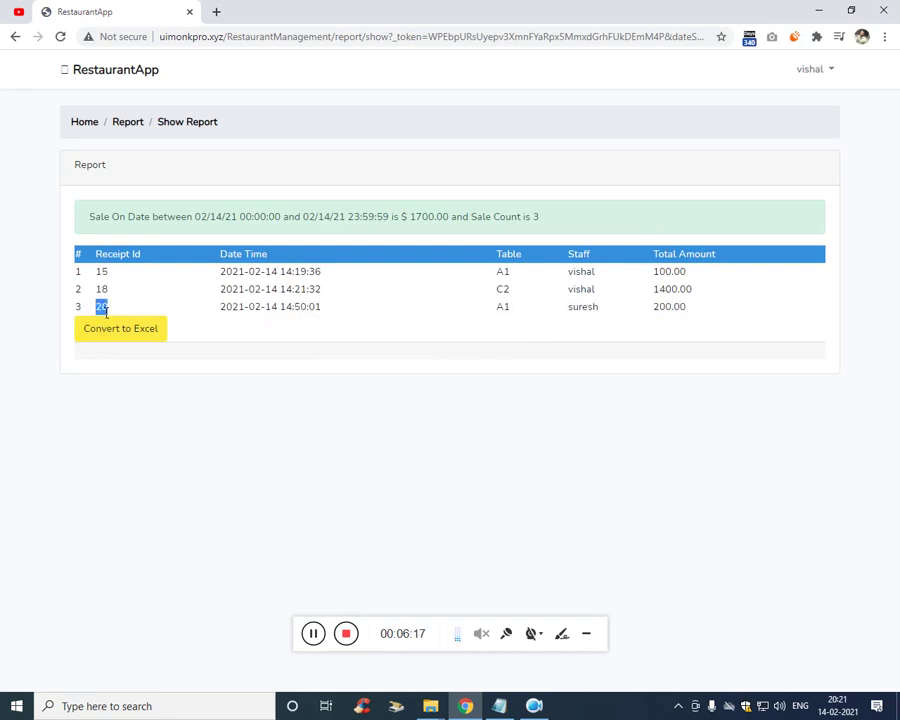
click(500, 371)
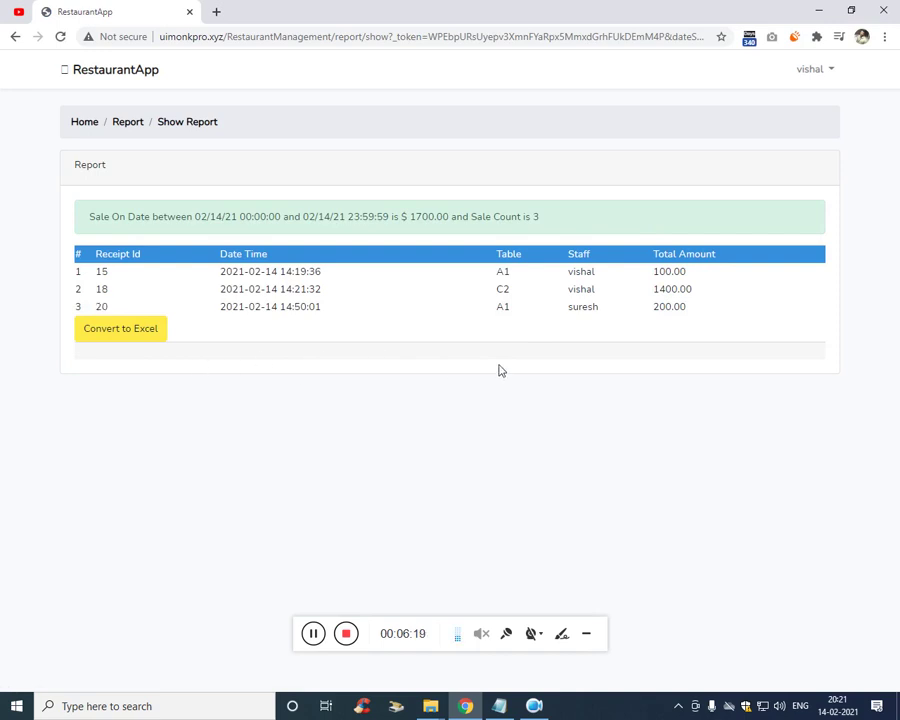
double_click(590, 308)
double_click(503, 307)
Open the cashier page from the dashboard and show all restaurant tables
click(121, 75)
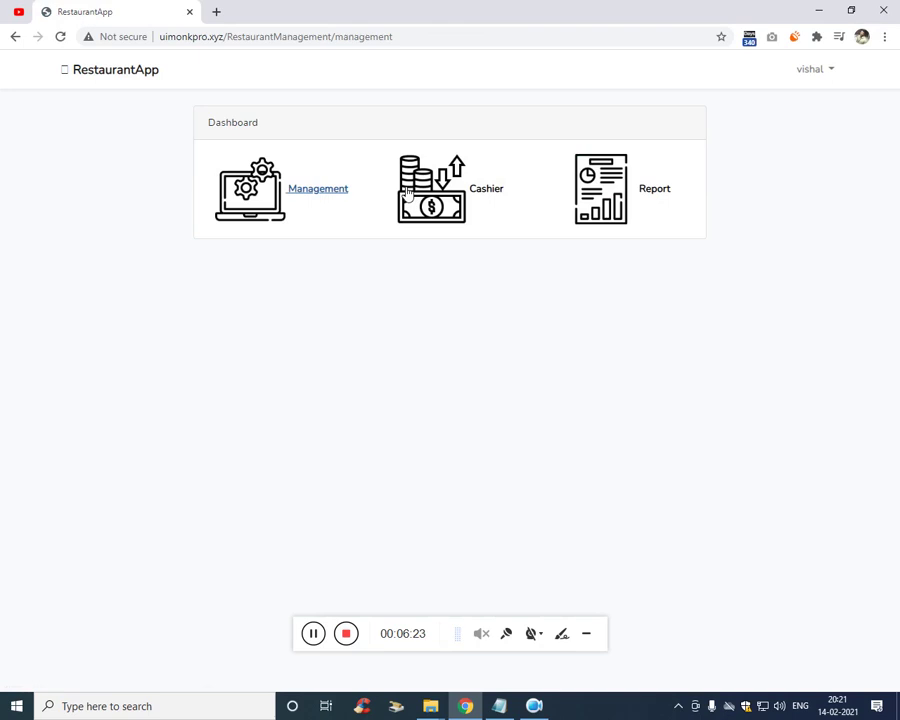
click(499, 194)
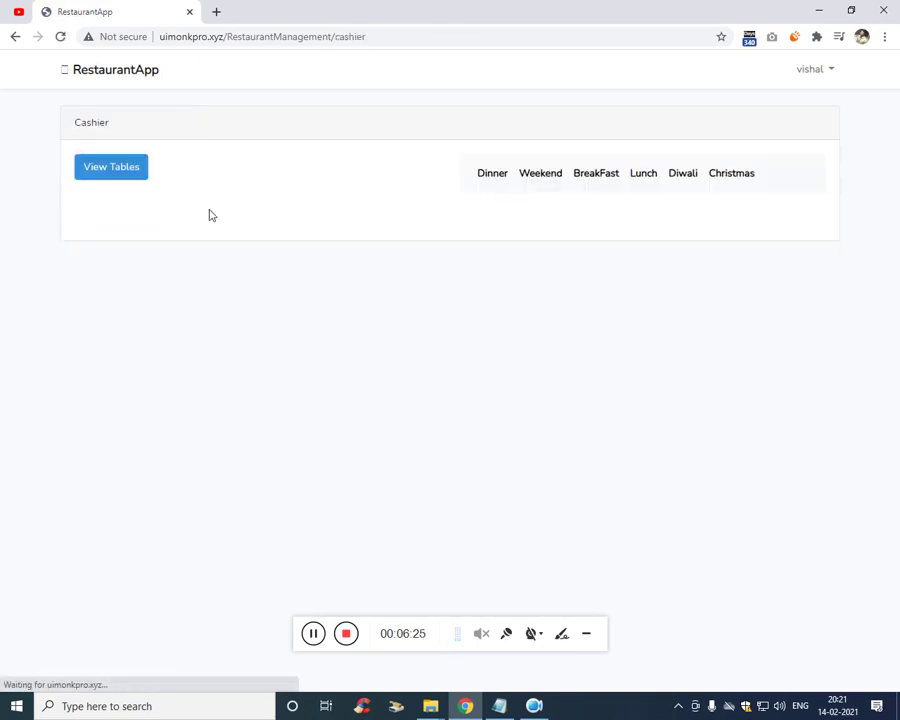
click(111, 172)
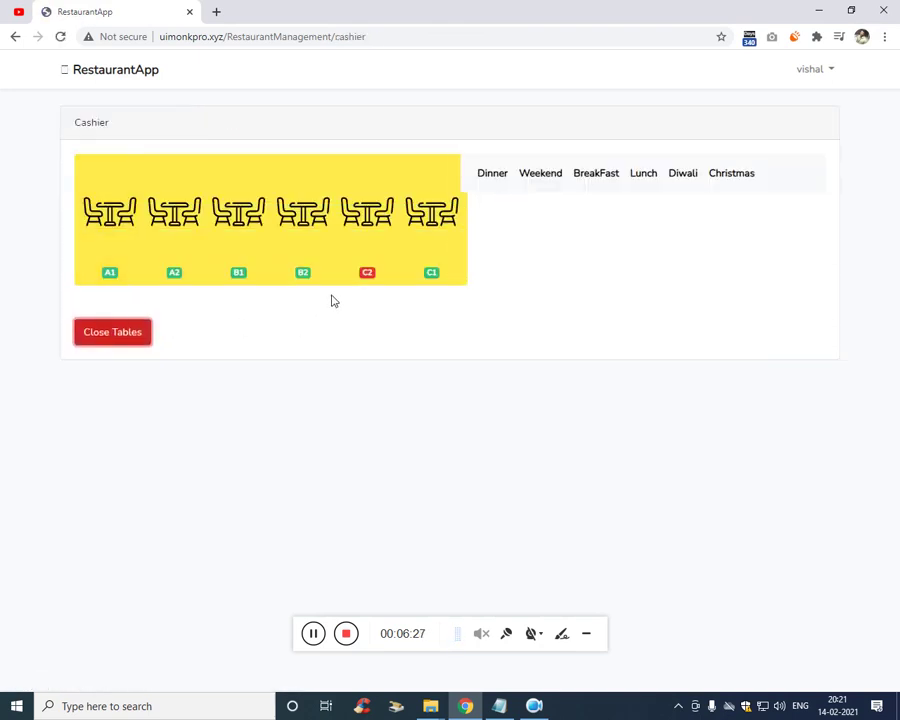
Add a Burger from the Weekend category to table C2's order
click(372, 252)
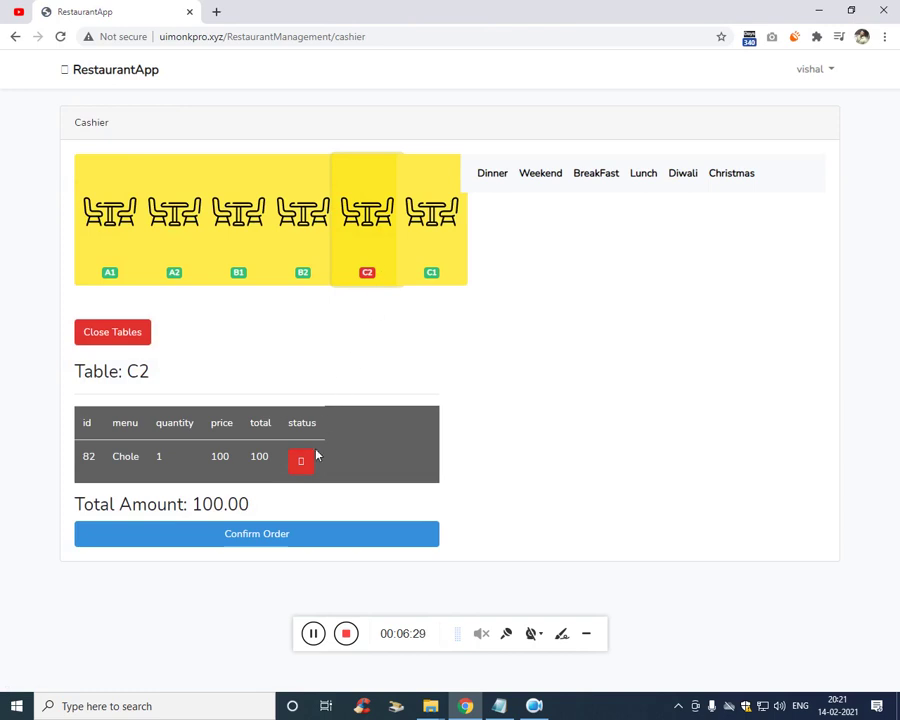
click(542, 177)
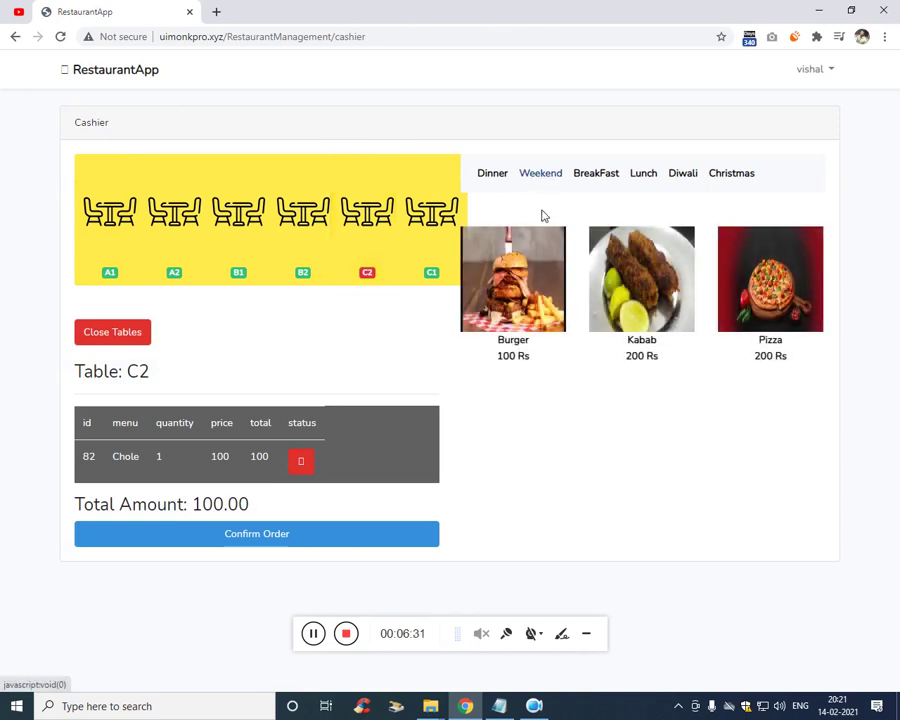
click(518, 356)
click(368, 252)
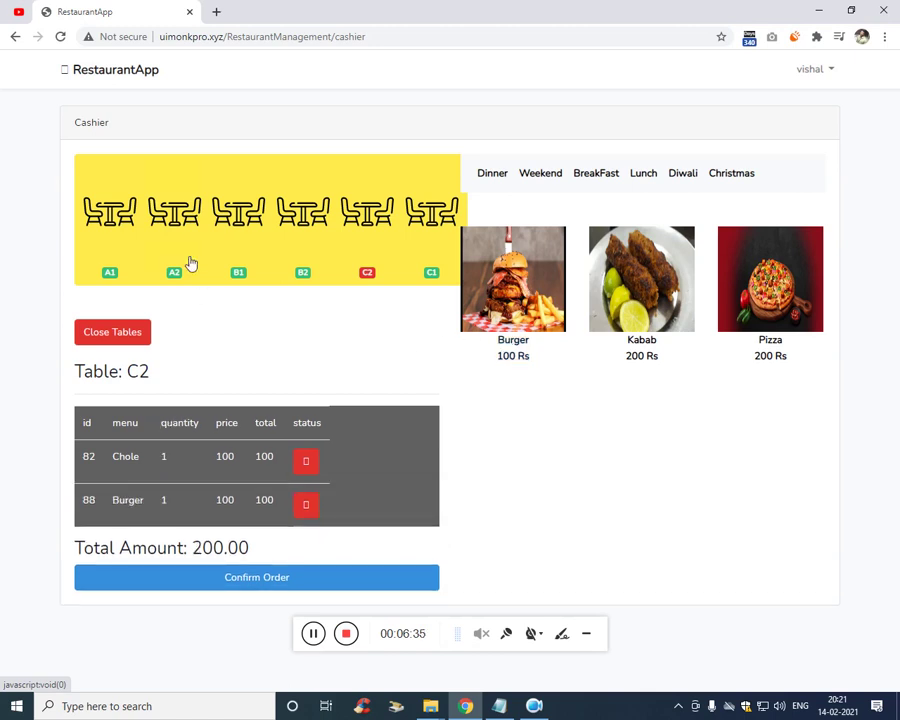
Order a Kabab for table A2, confirm it, and add a Pizza to the same table's order
click(178, 224)
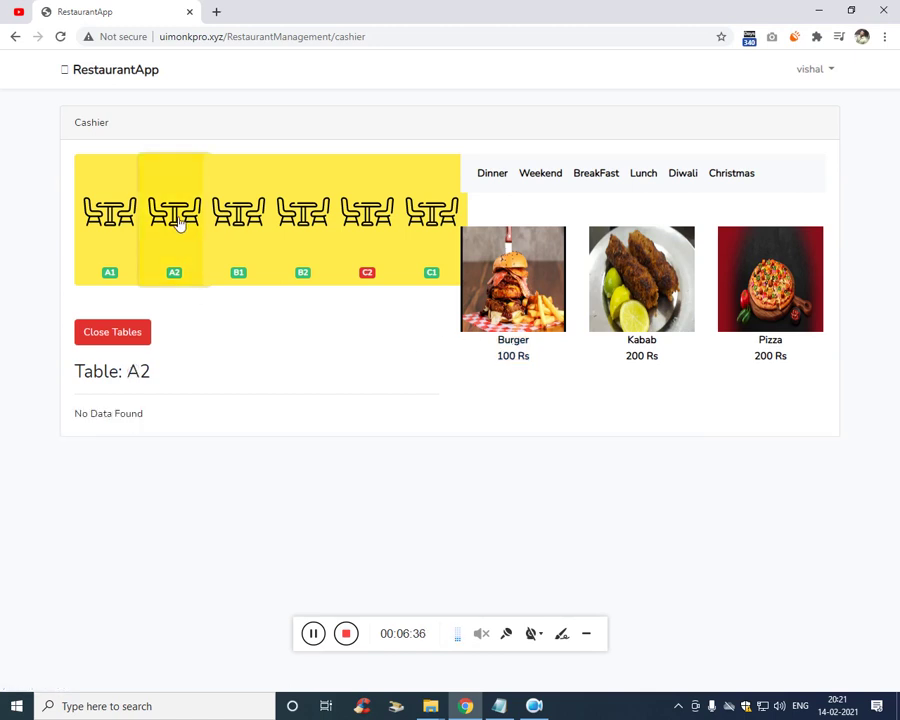
click(648, 317)
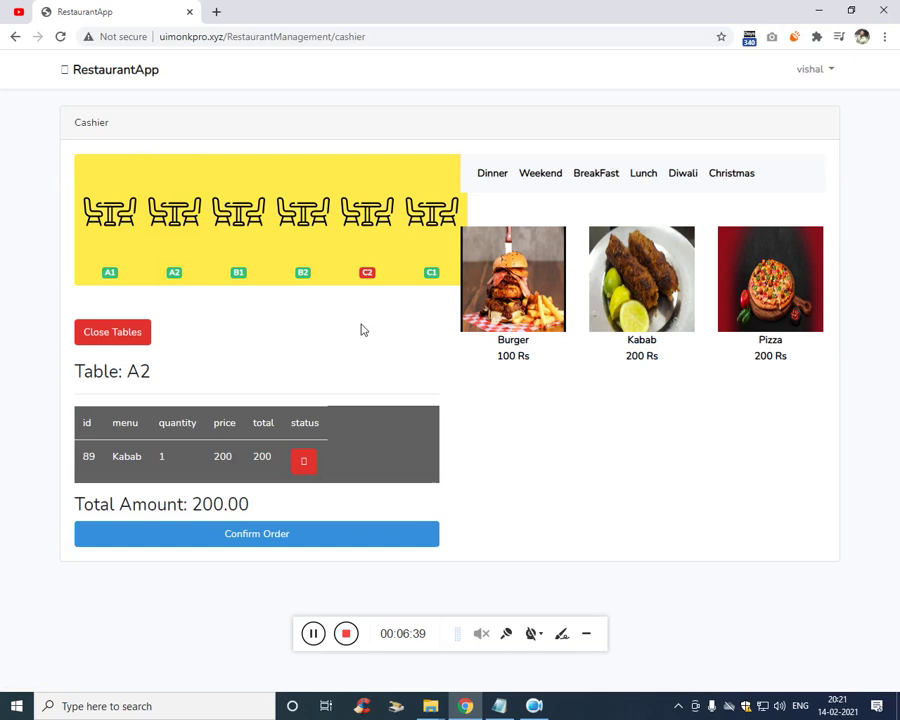
click(303, 212)
click(372, 222)
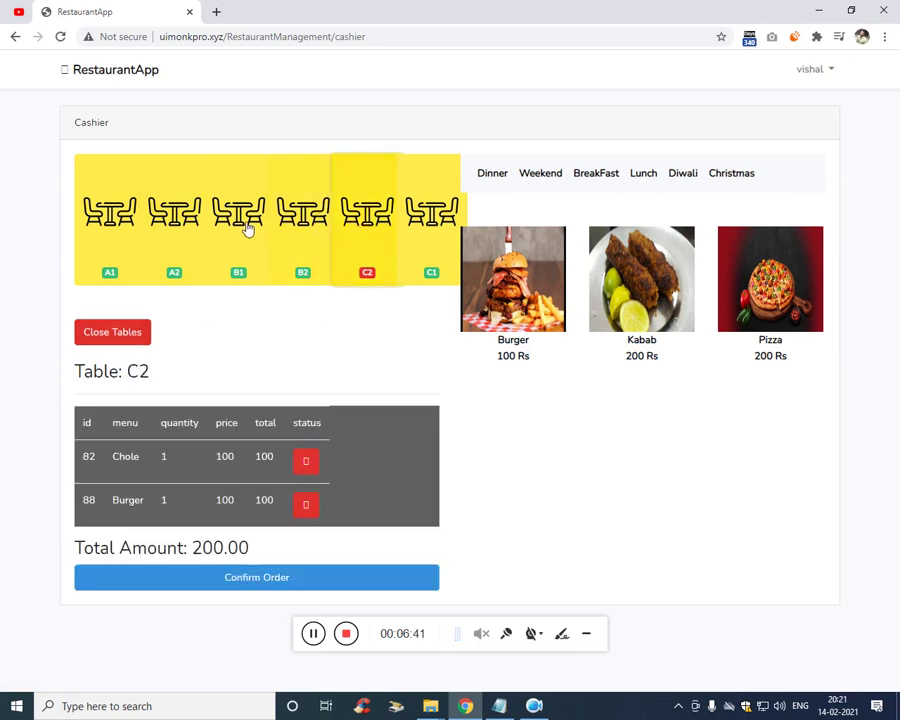
click(245, 228)
click(172, 224)
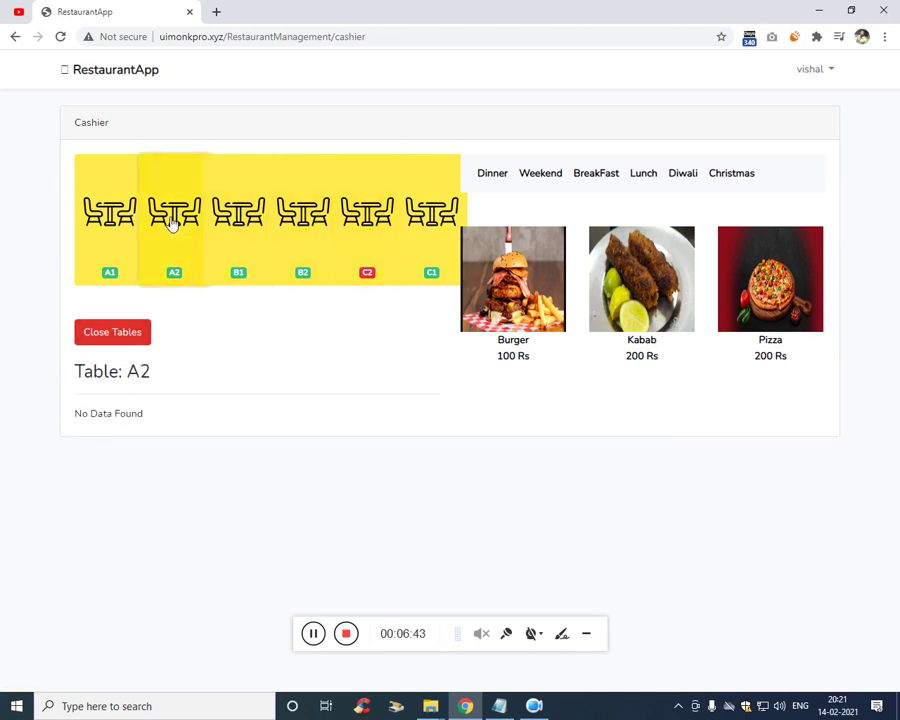
click(275, 540)
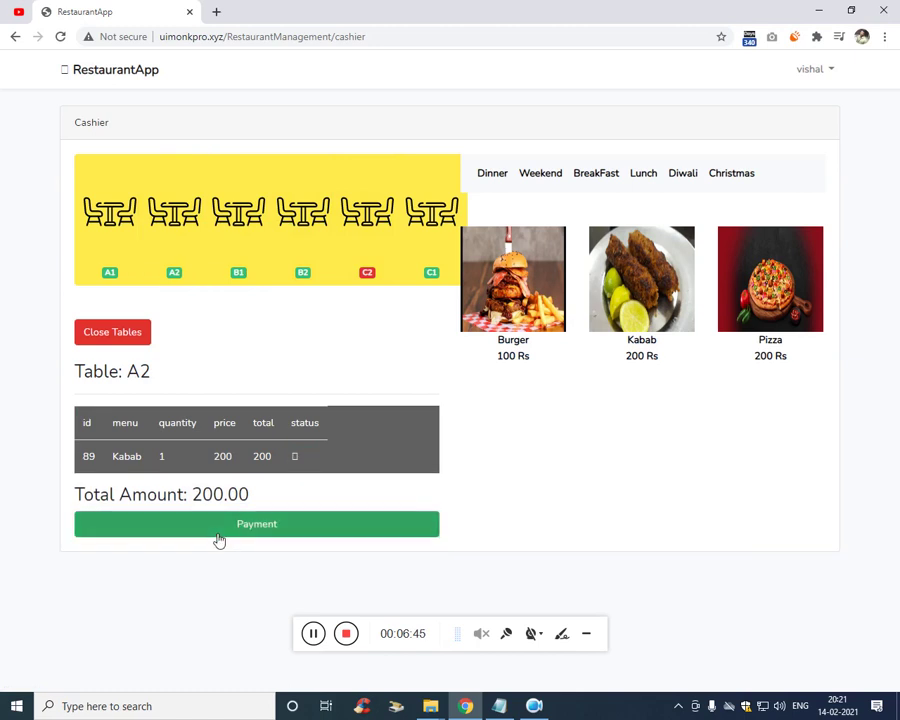
click(775, 303)
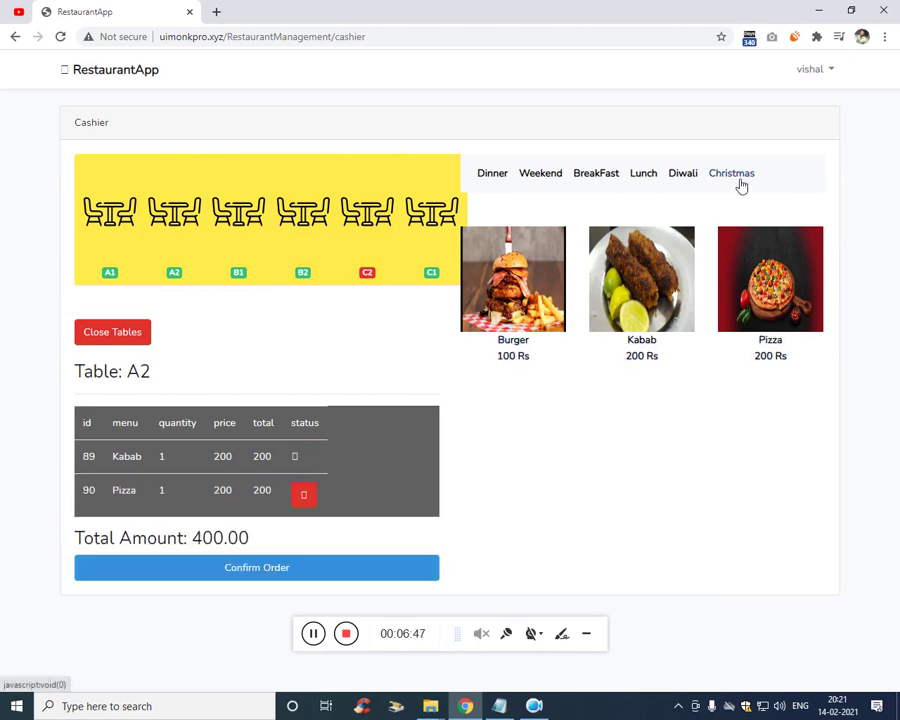
Confirm table C2's pending order and add a Kabab and a Chapati from the Diwali category to it
click(363, 262)
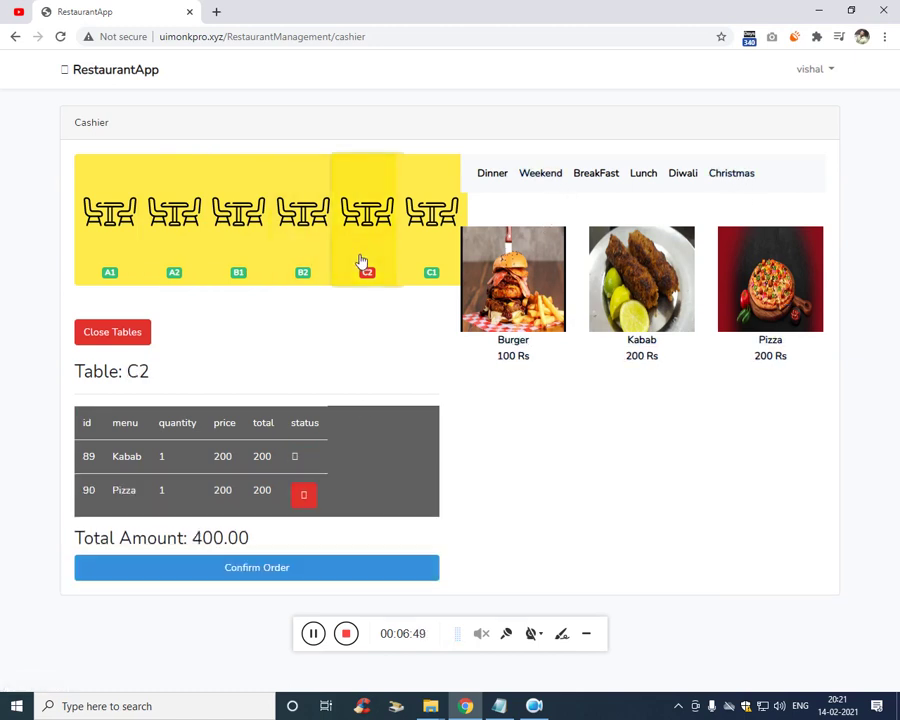
click(288, 580)
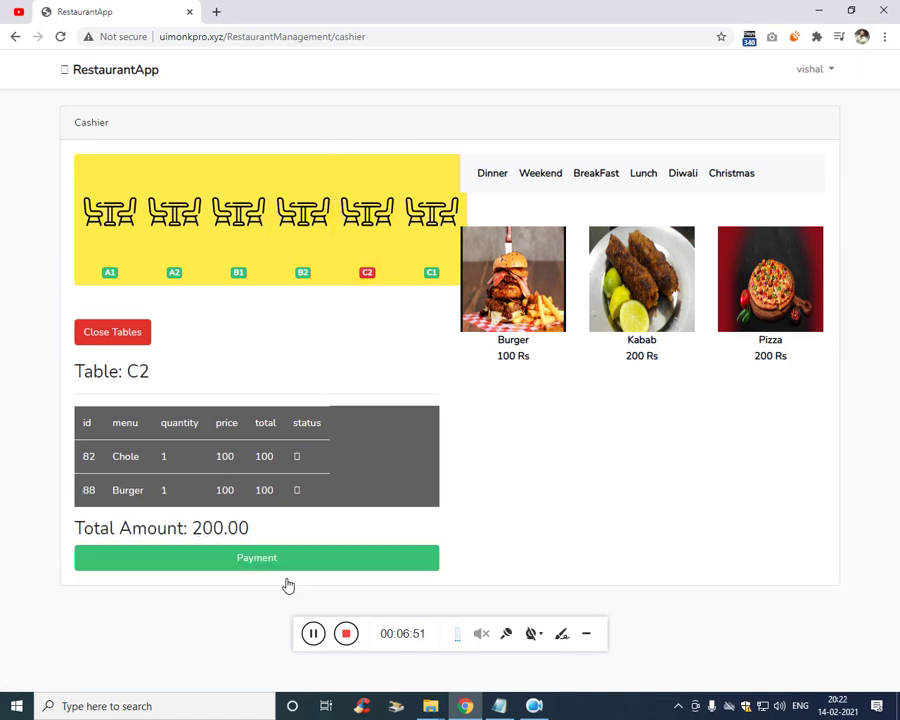
click(597, 321)
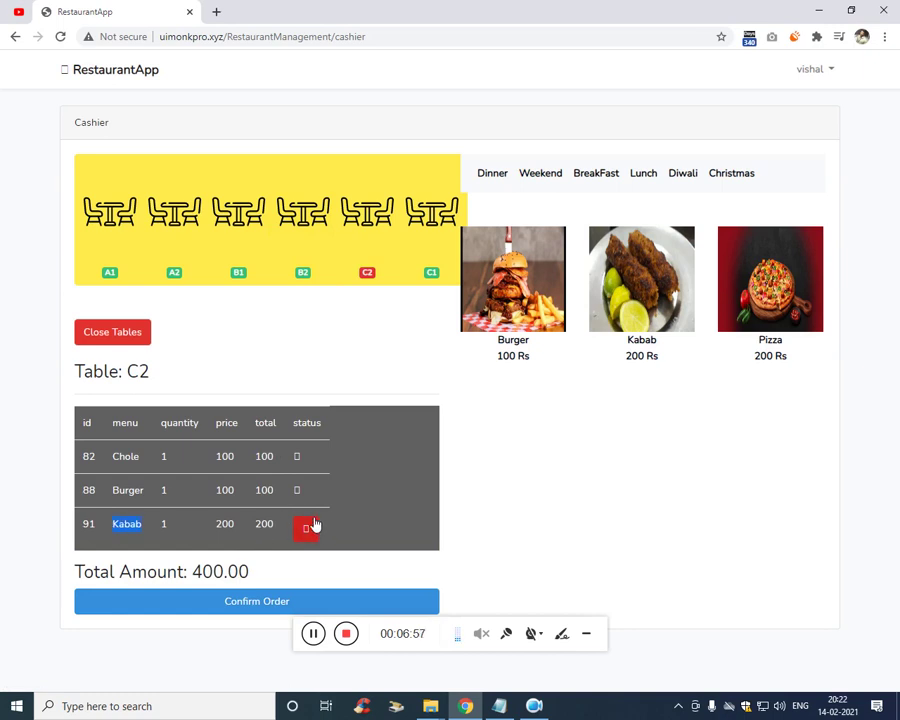
click(693, 180)
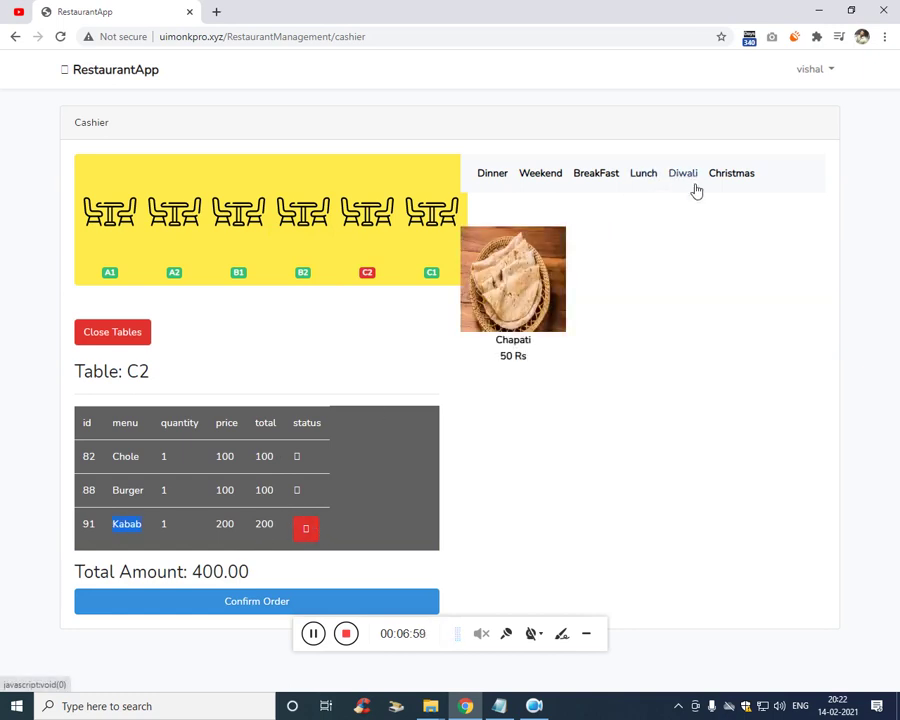
click(548, 307)
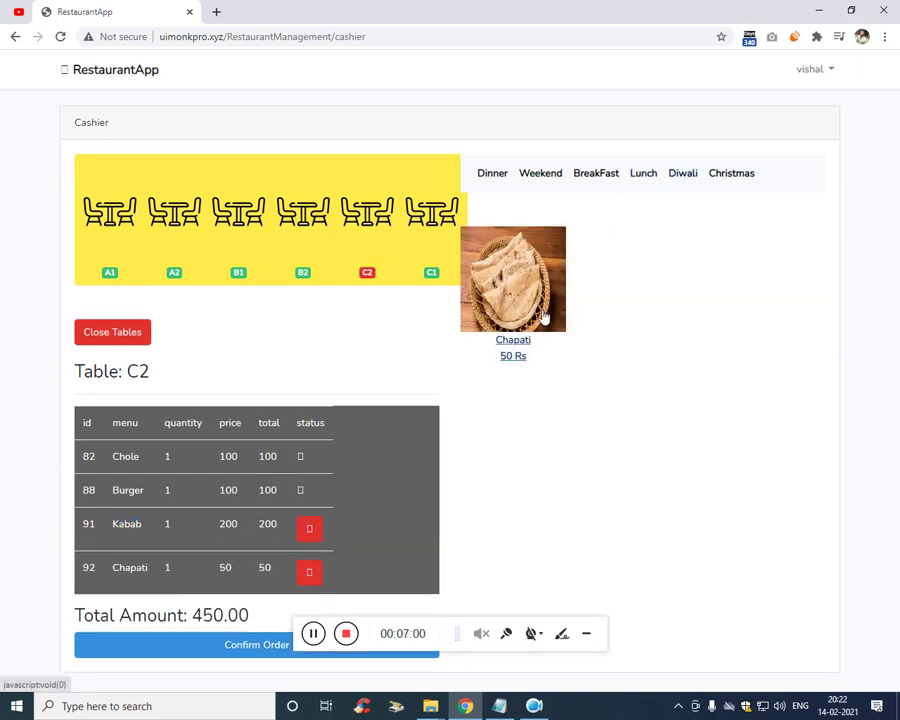
Add another Kabab from the Weekend category to table C2 and confirm the order
click(546, 182)
click(638, 278)
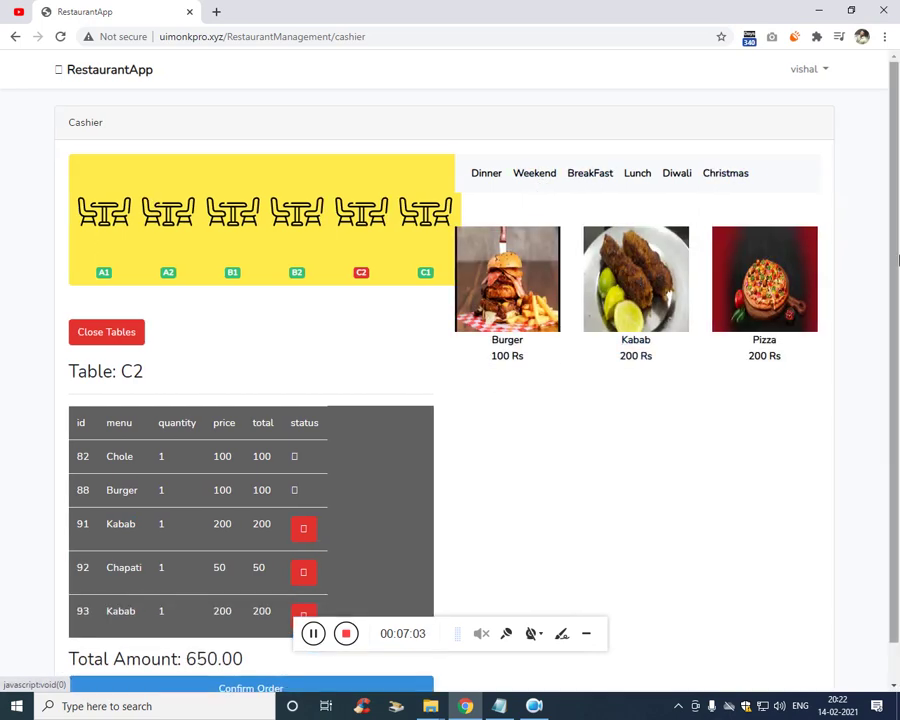
scroll(538, 483, down, 1)
click(268, 655)
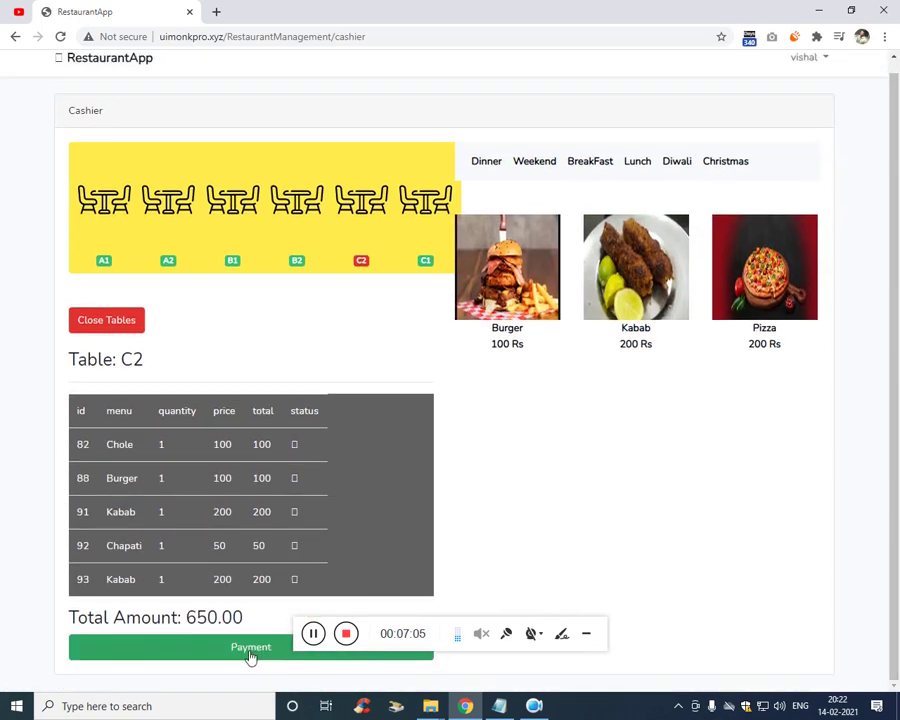
Save table C2's payment with a paid amount of 650 and Cash as payment type
click(228, 651)
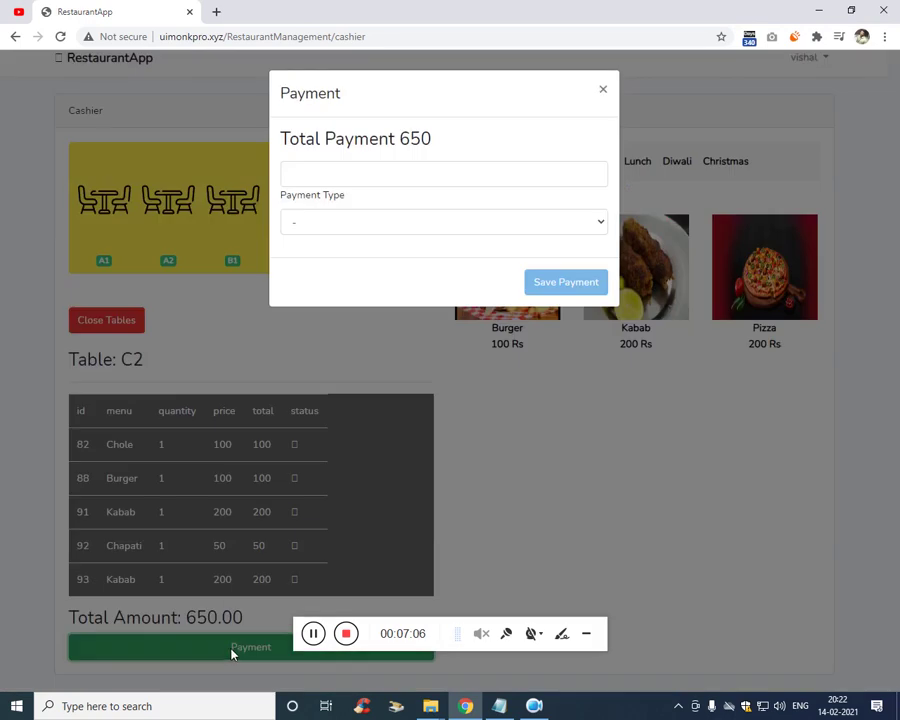
click(362, 174)
text(6)
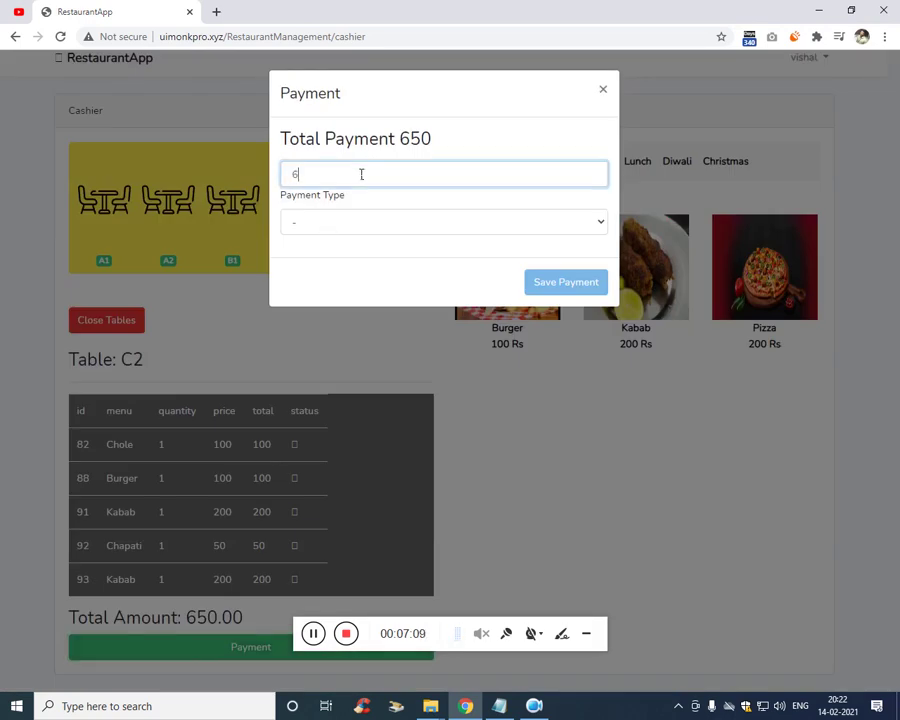
text(50)
key(Tab)
click(344, 258)
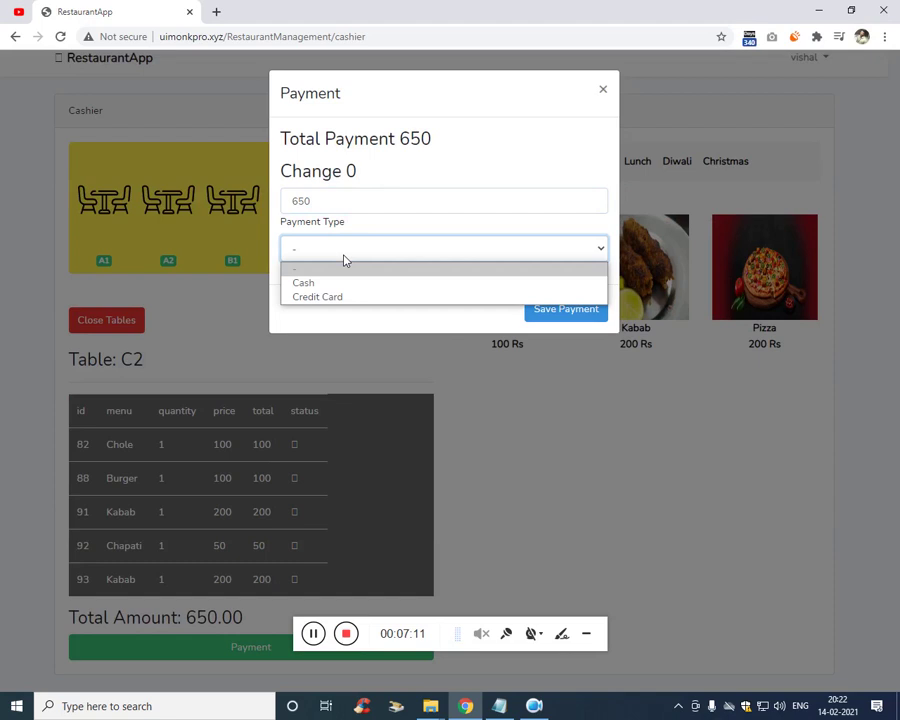
click(303, 283)
click(592, 314)
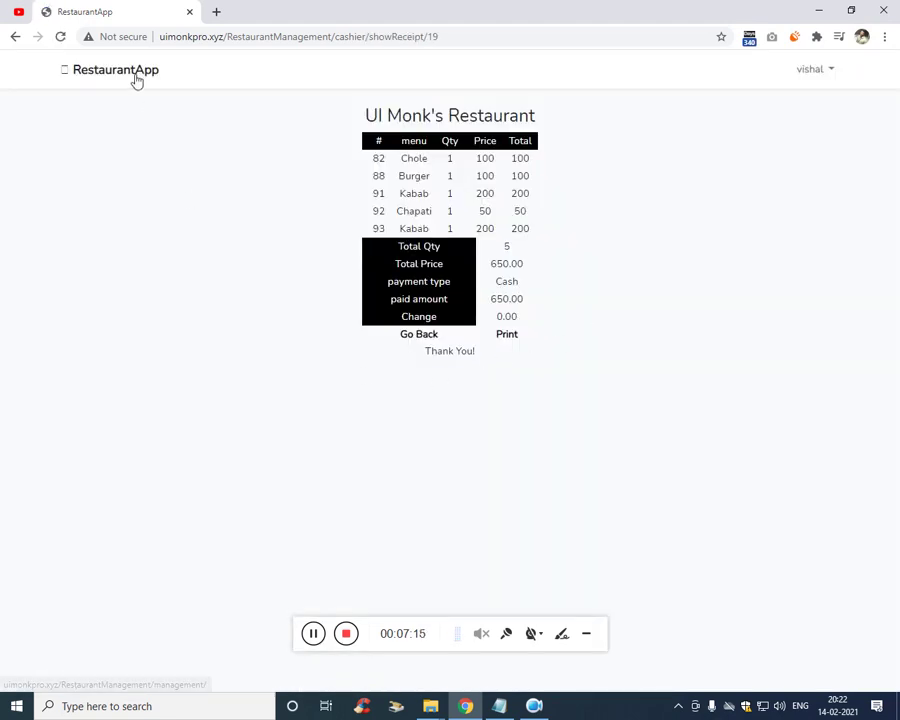
Return to the cashier's table view from the dashboard and confirm table A2's pending Pizza order
click(133, 80)
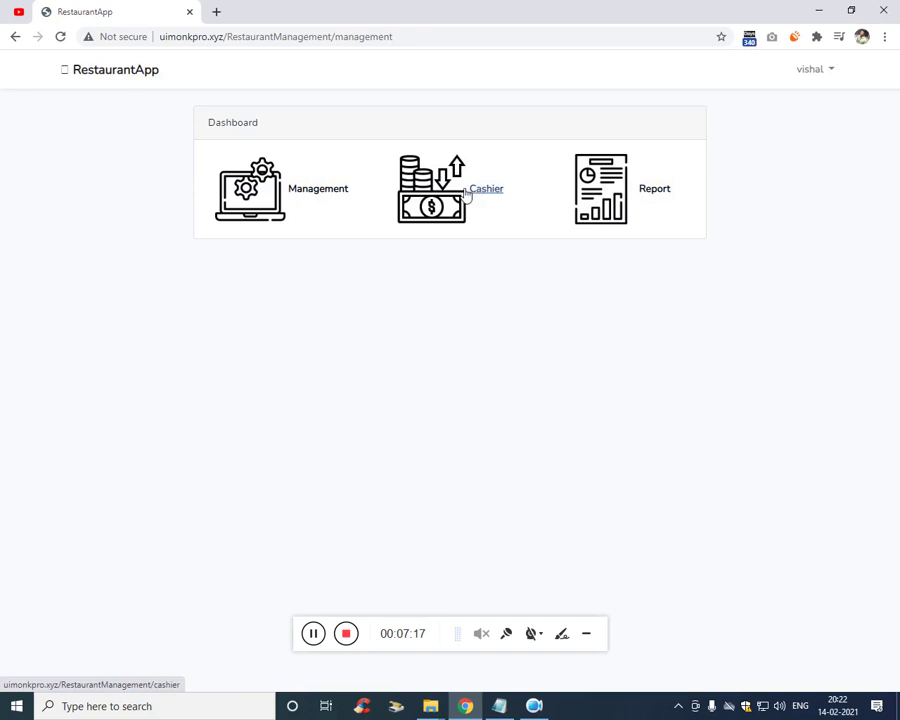
click(486, 196)
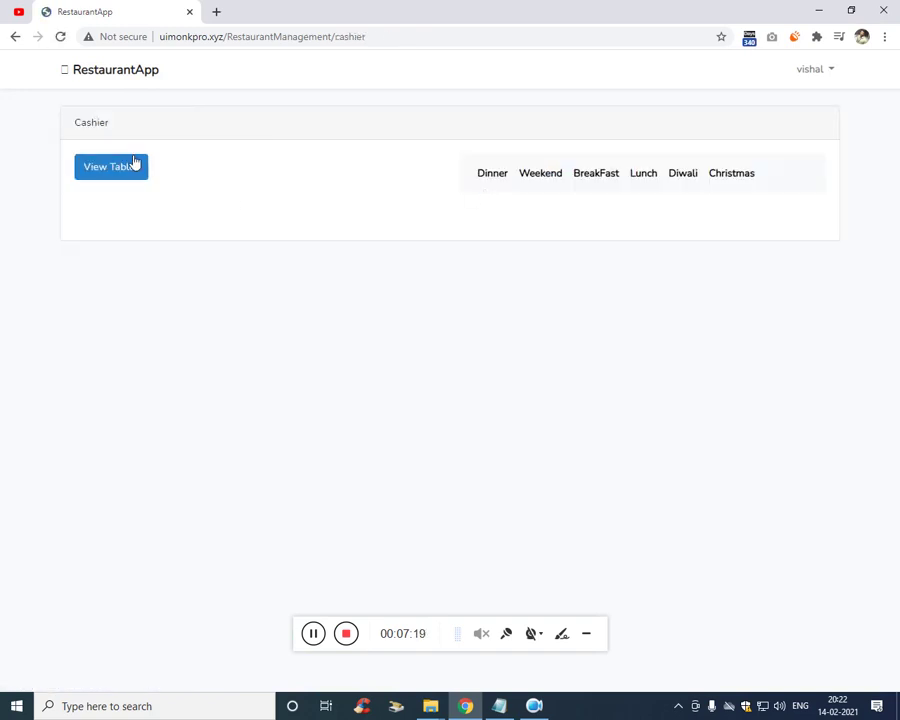
click(134, 163)
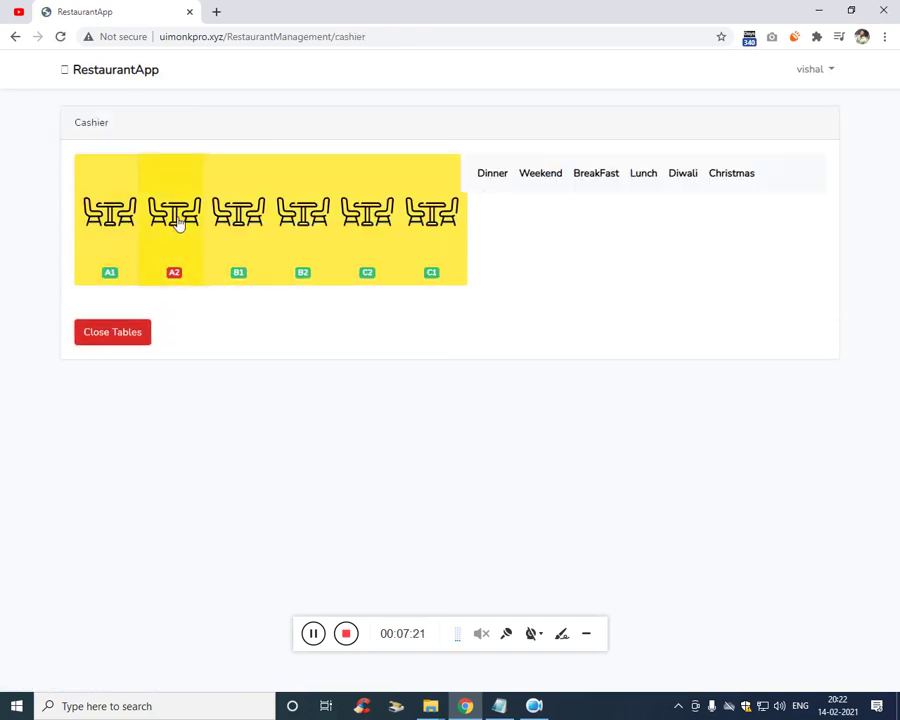
click(178, 222)
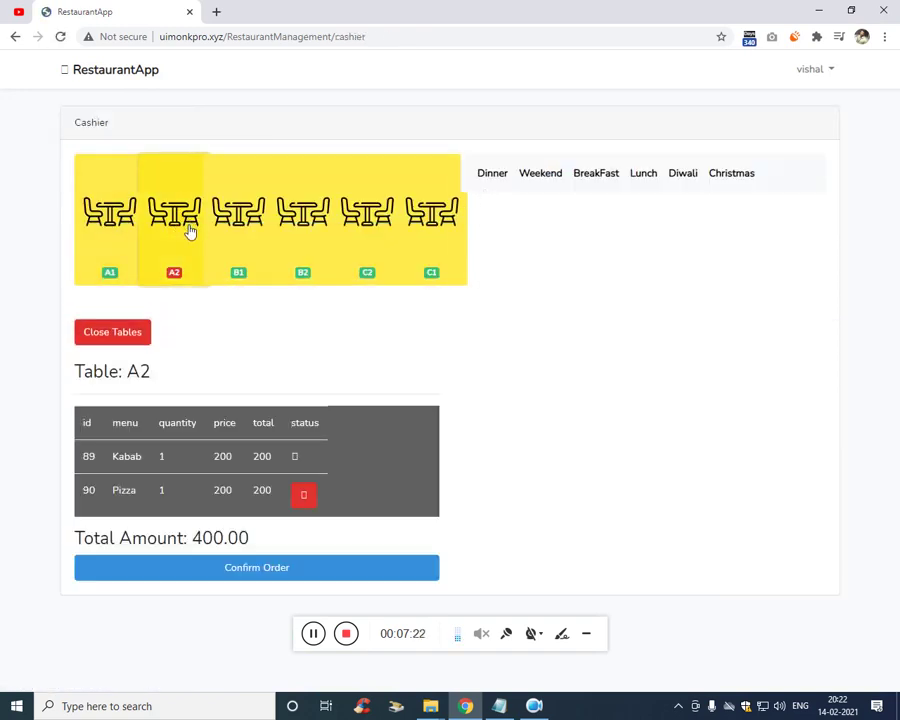
click(276, 568)
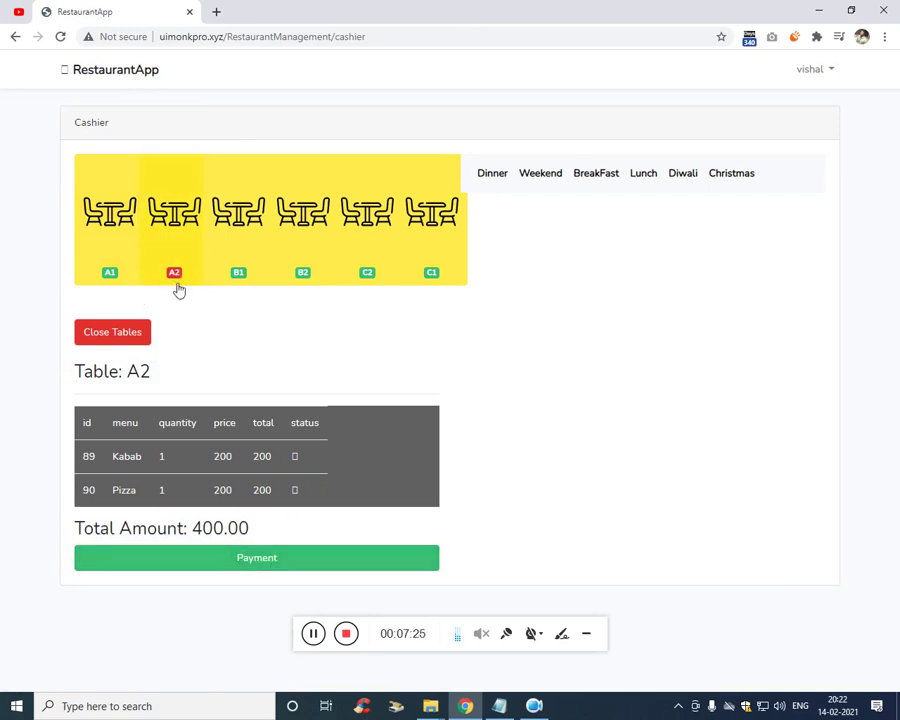
Save table A2's payment with a paid amount of 400 and Cash as payment type
click(258, 556)
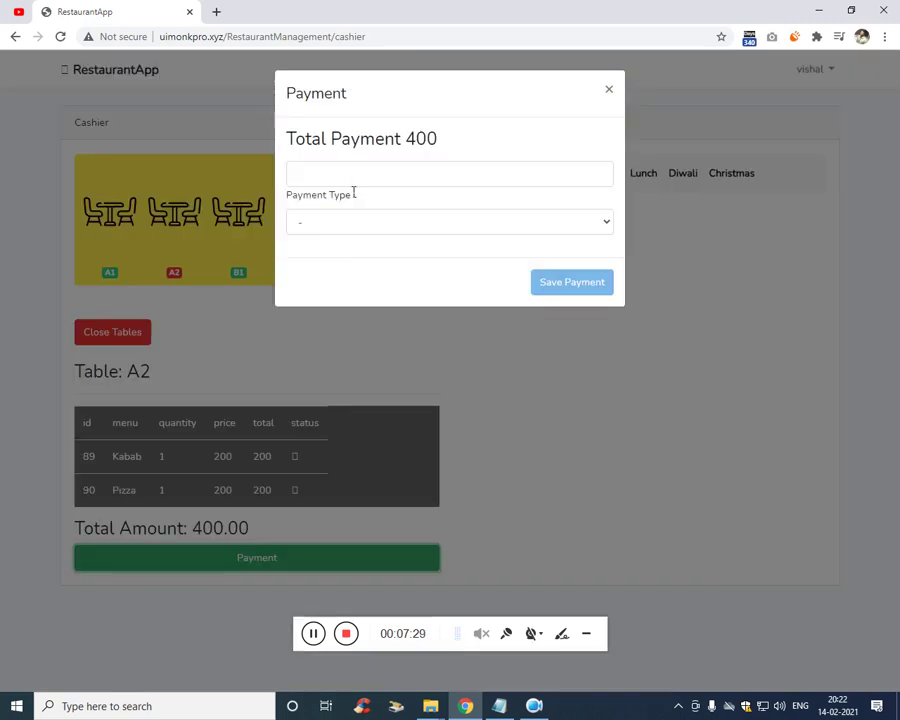
click(352, 182)
text(400)
key(Tab)
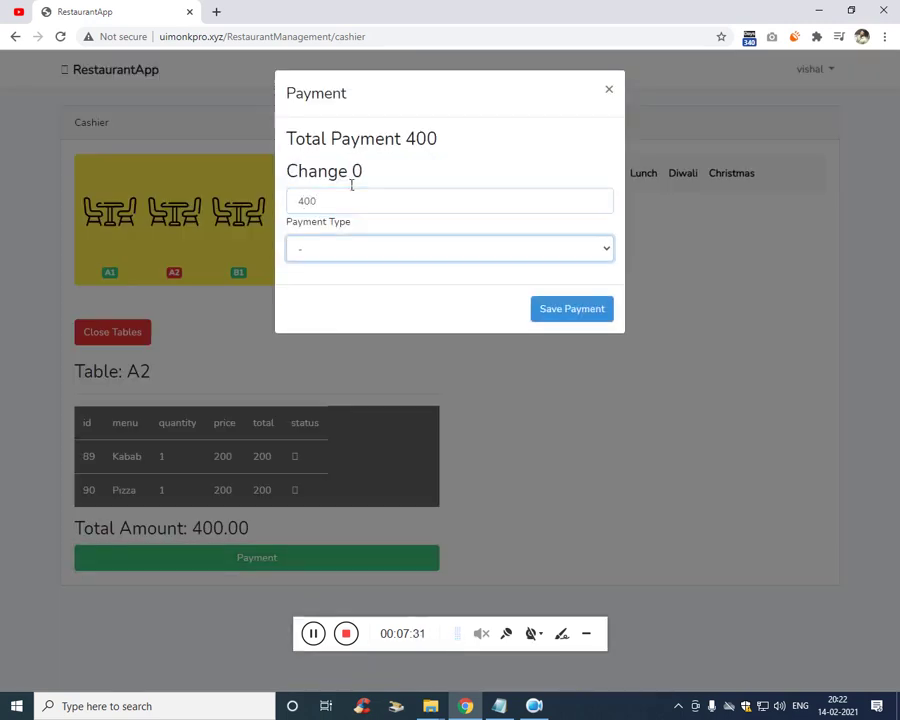
click(322, 248)
click(322, 281)
click(594, 312)
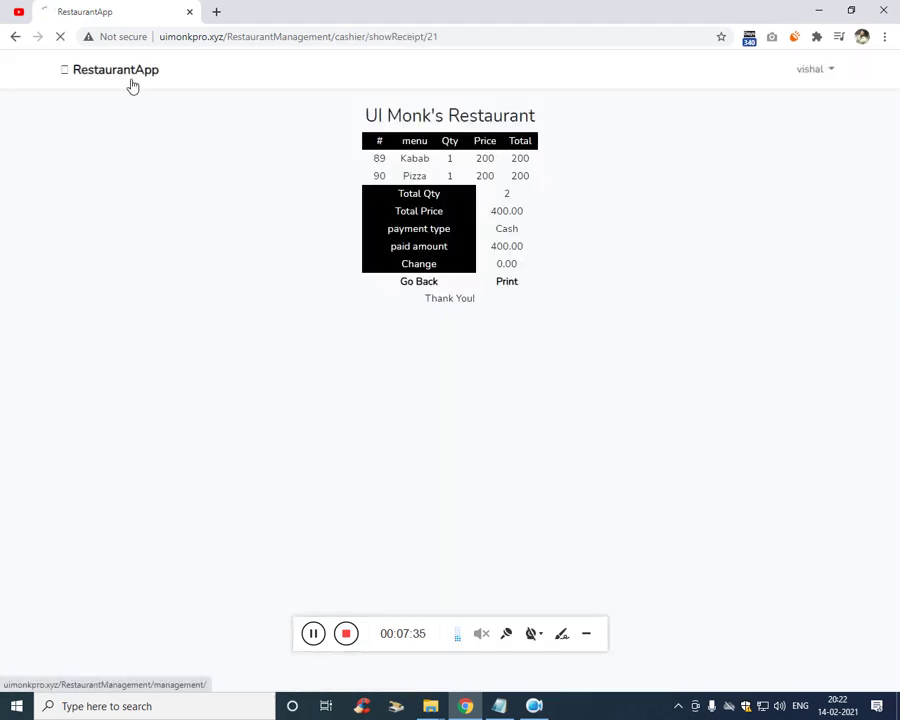
Open the report page from the dashboard and generate the sales report from 02/14/2021 to 02/14/2021
click(133, 87)
click(670, 197)
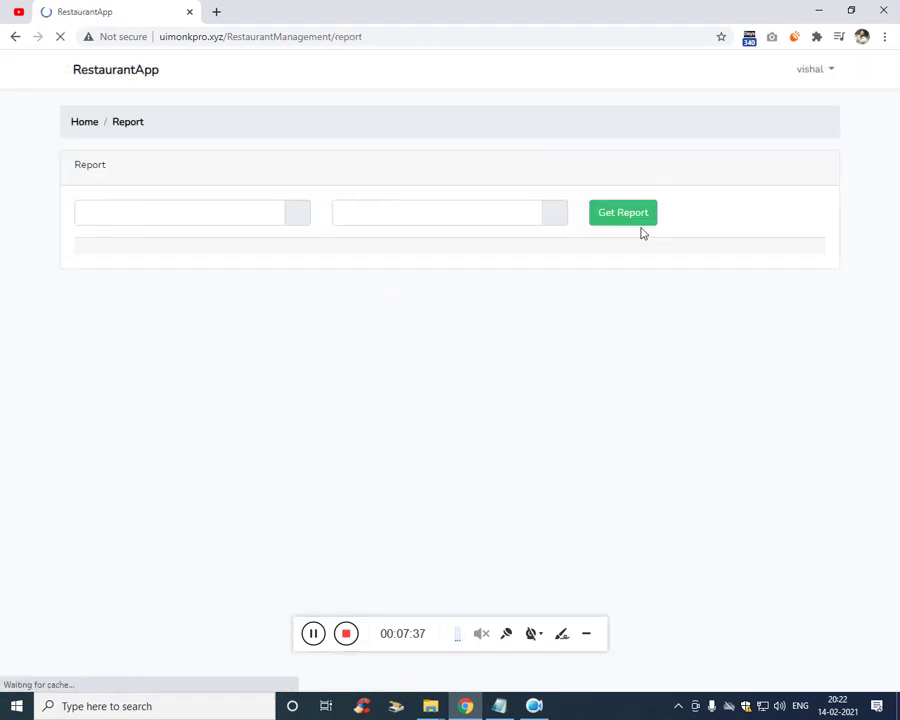
click(298, 214)
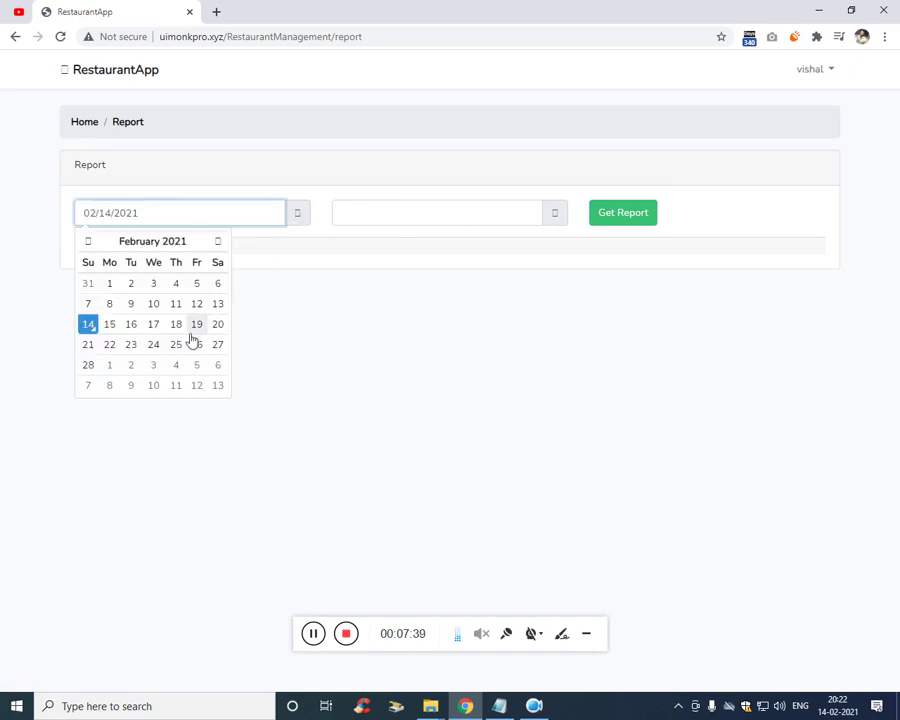
click(89, 326)
click(561, 216)
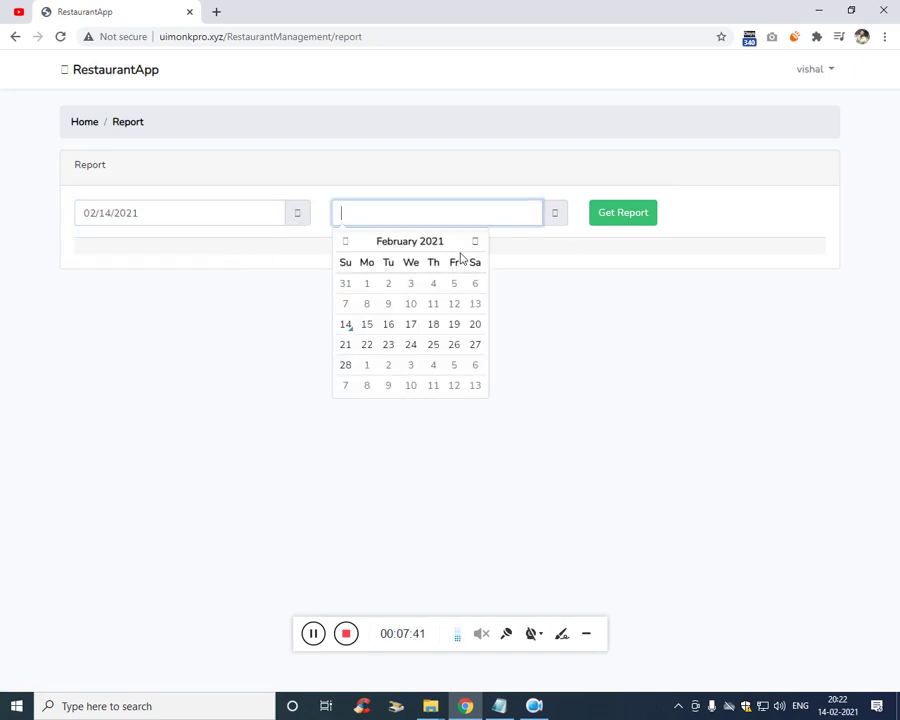
click(346, 323)
click(619, 216)
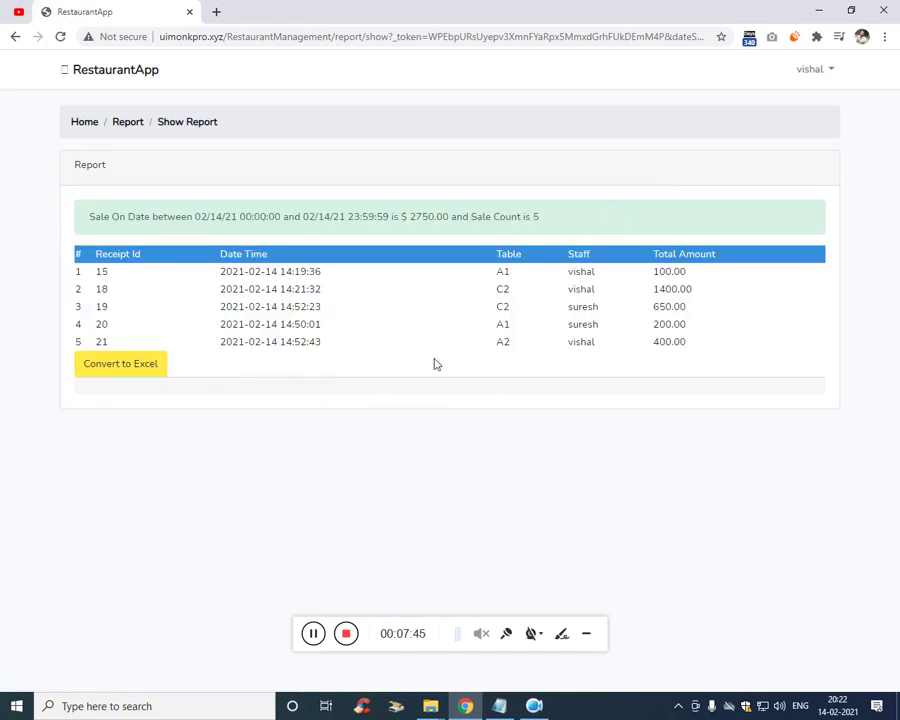
Examine the total amounts of the latest sales in the report, including table A2's, and return to the dashboard
double_click(676, 330)
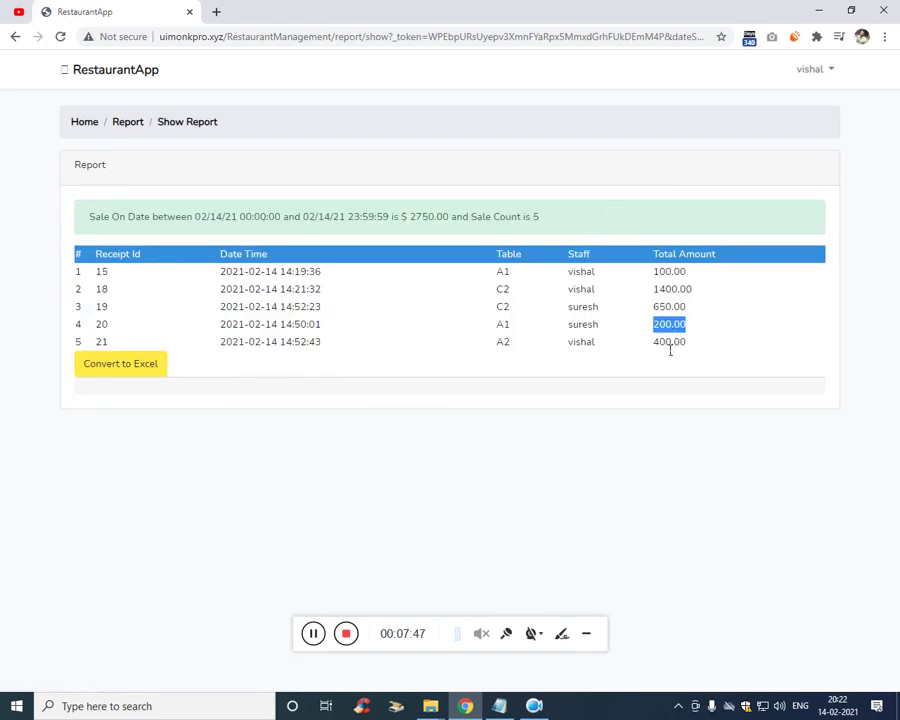
double_click(671, 345)
click(659, 384)
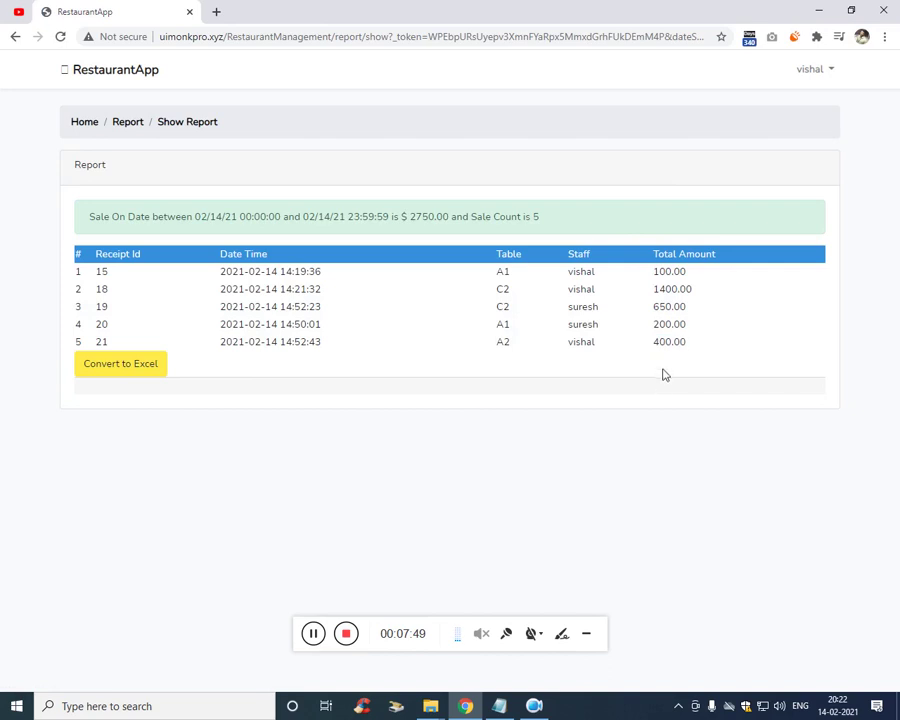
double_click(674, 345)
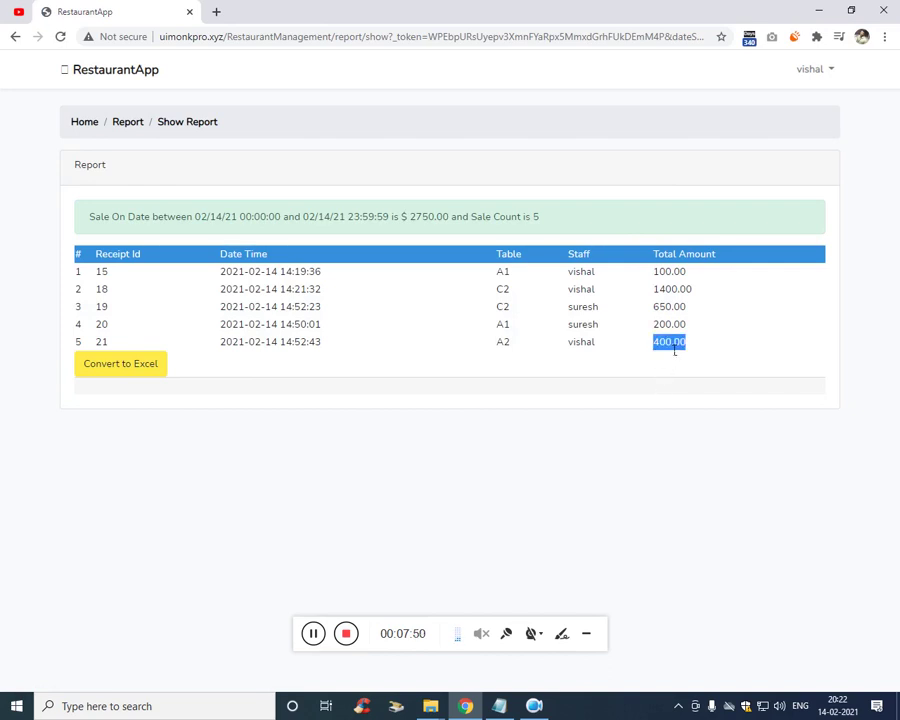
click(605, 371)
click(116, 82)
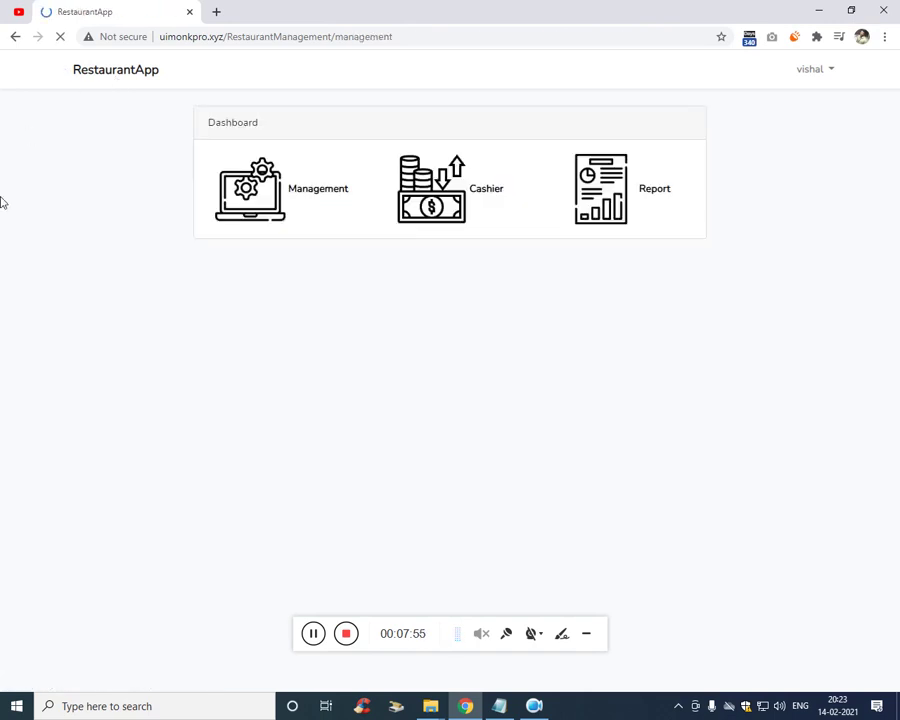